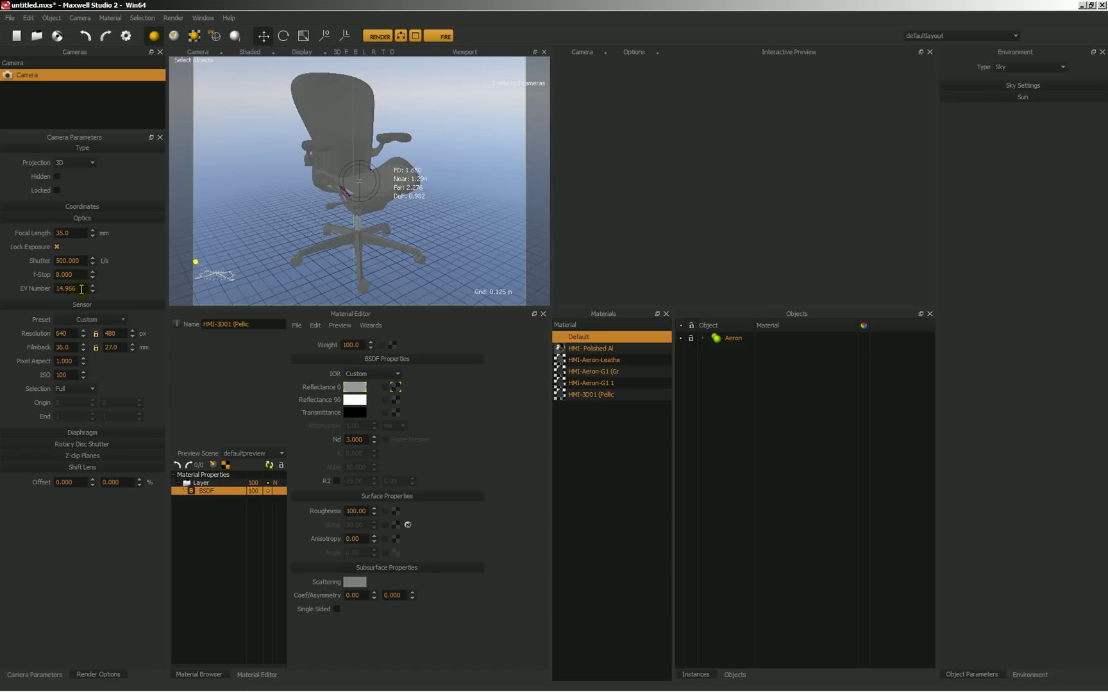
- Set the camera EV Number to 8 and start the interactive FIRE preview of the chair
left_click_drag(83, 287, 43, 289)
type("8")
left_click(75, 277)
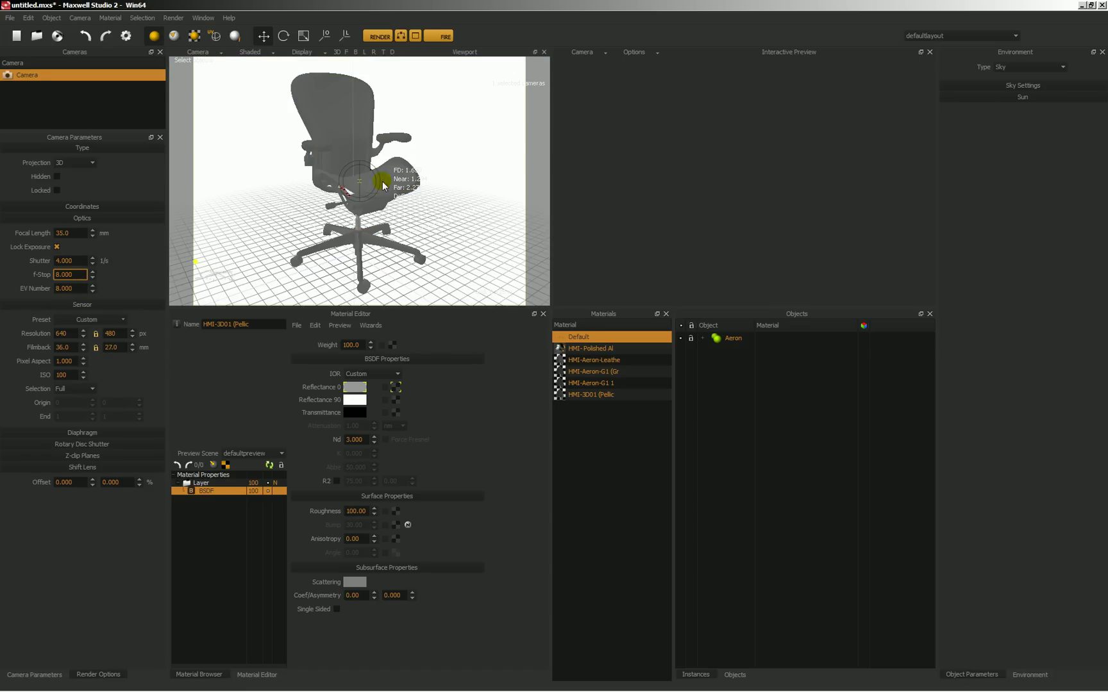
left_click(442, 39)
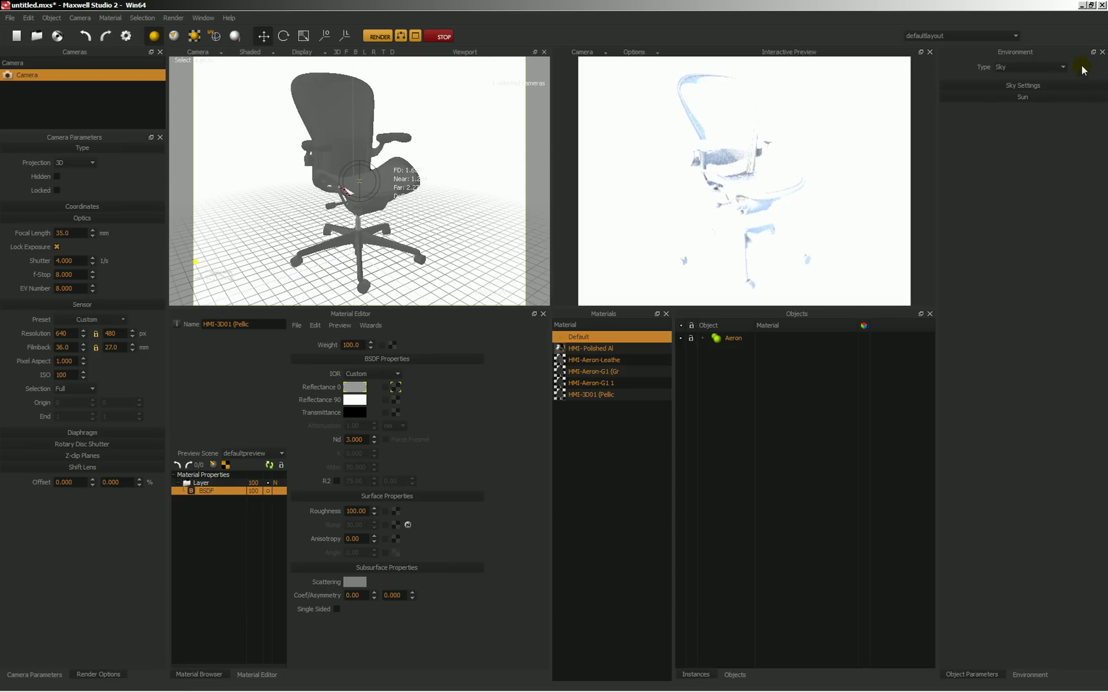
- Set the environment to Image Based with an HDR Light Studio background, then launch HDR Light Studio
left_click(1052, 67)
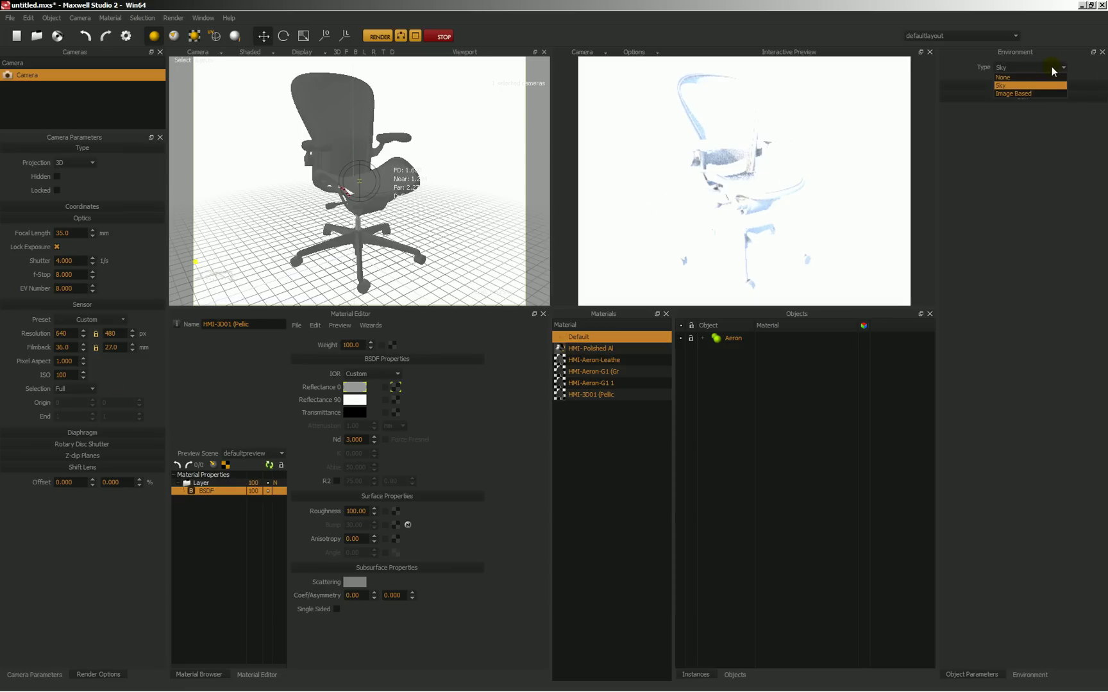
left_click(1022, 93)
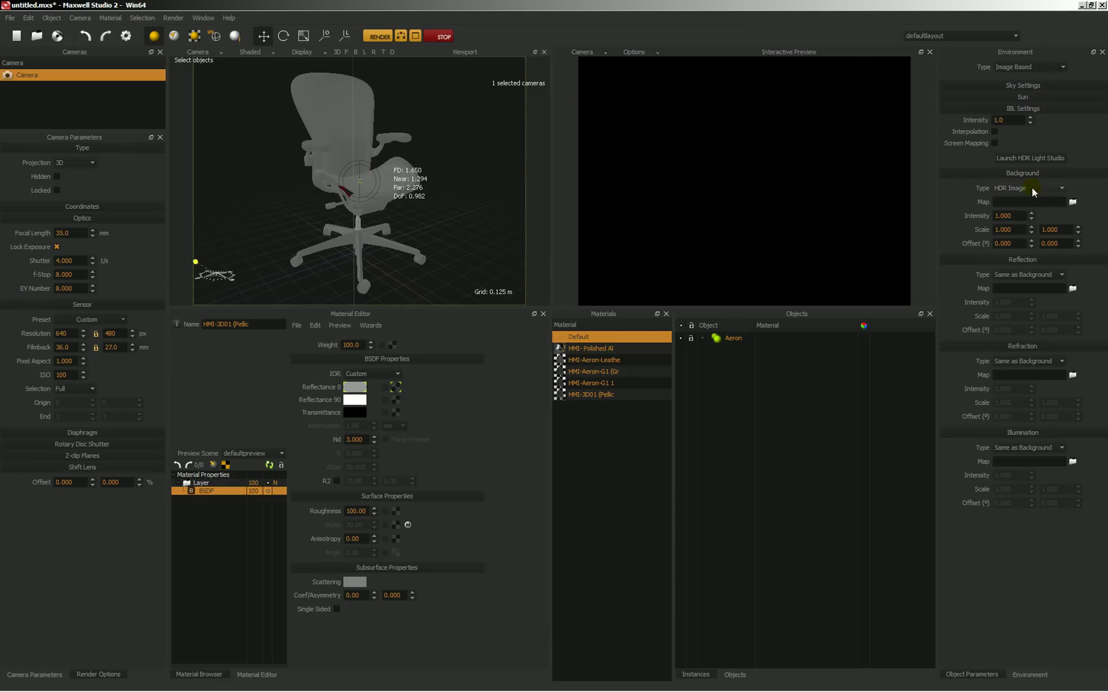
left_click(1048, 189)
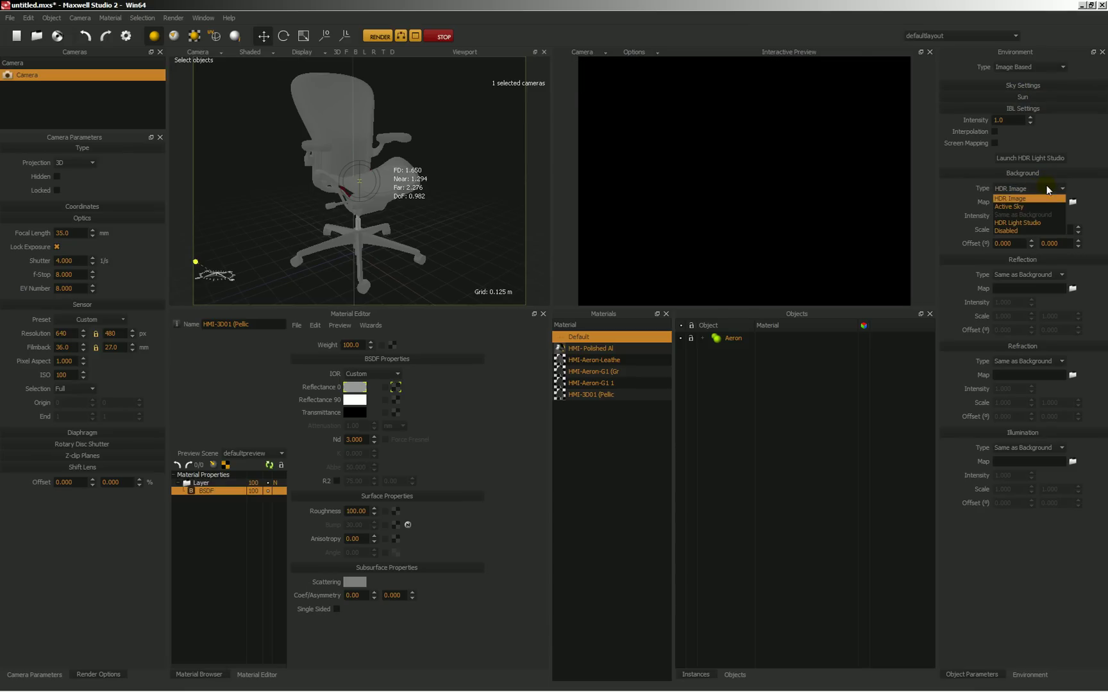
left_click(1024, 223)
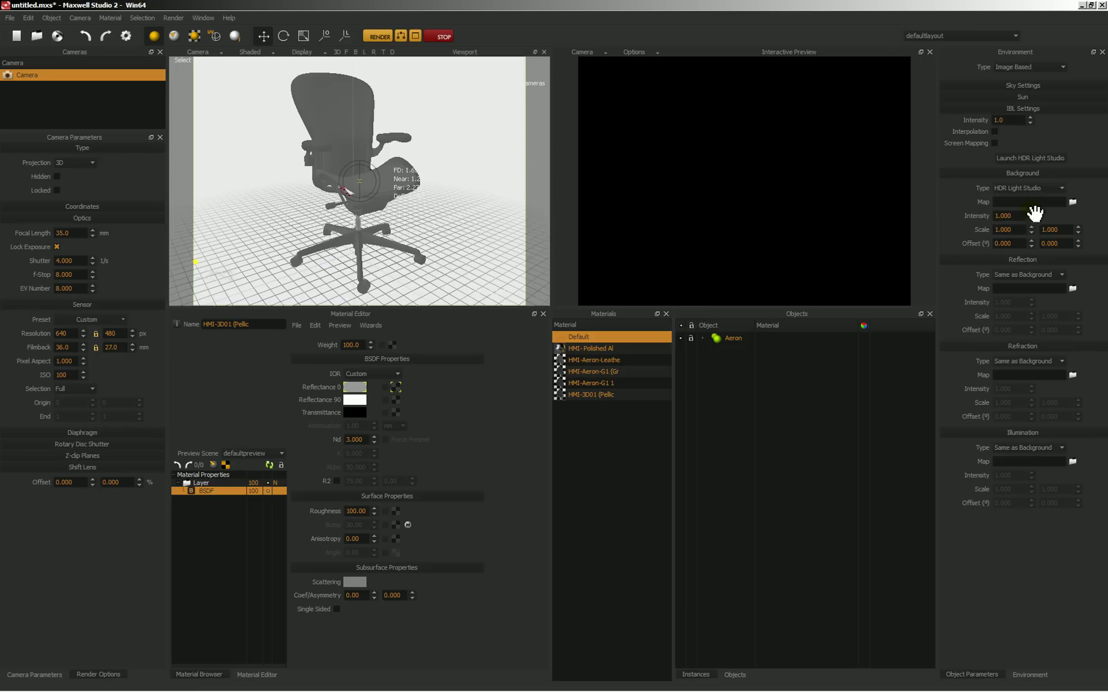
left_click(1026, 162)
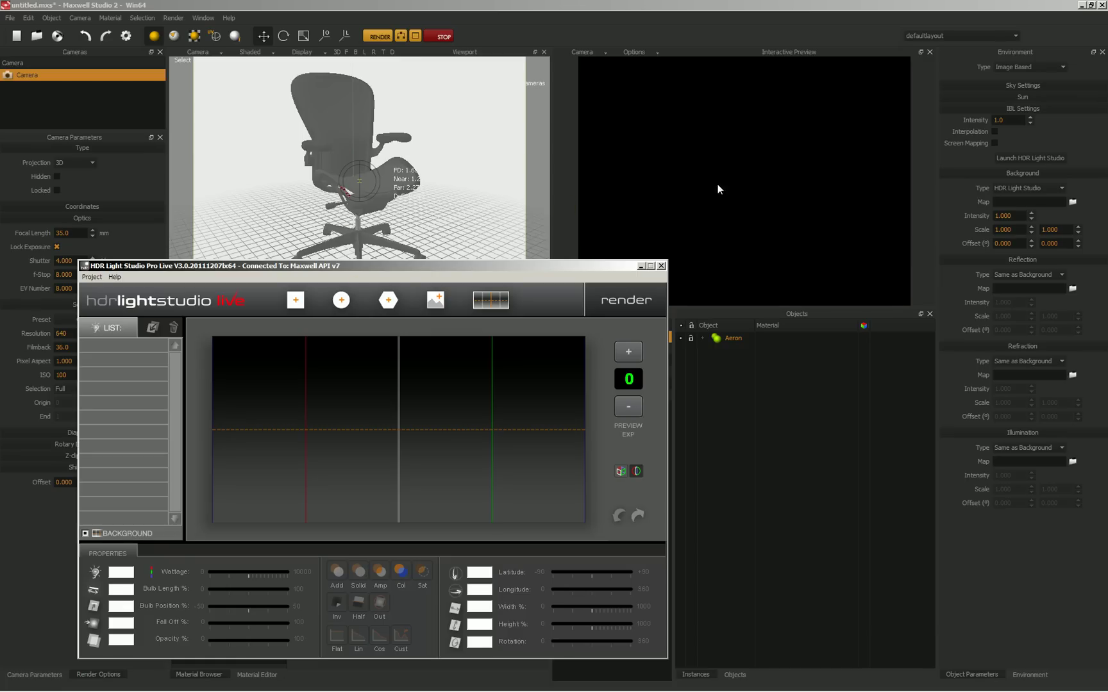
- Add a cyan Round Light with fall off 0 at latitude -78, longitude 157, and turn the background off
left_click(341, 300)
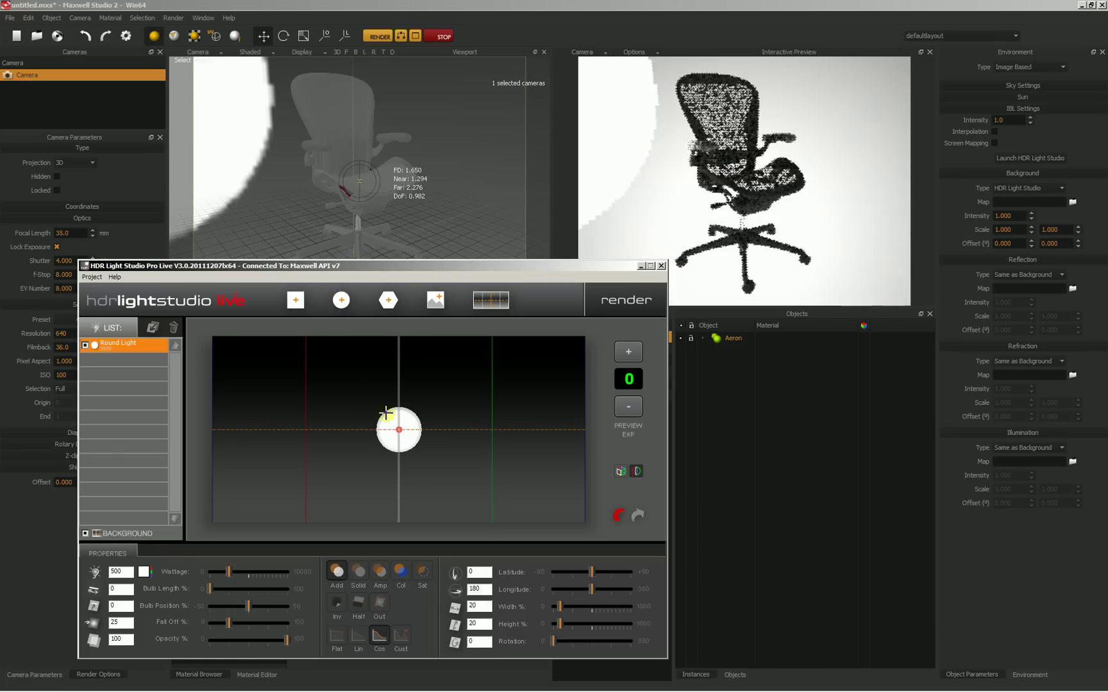
left_click_drag(397, 426, 349, 366)
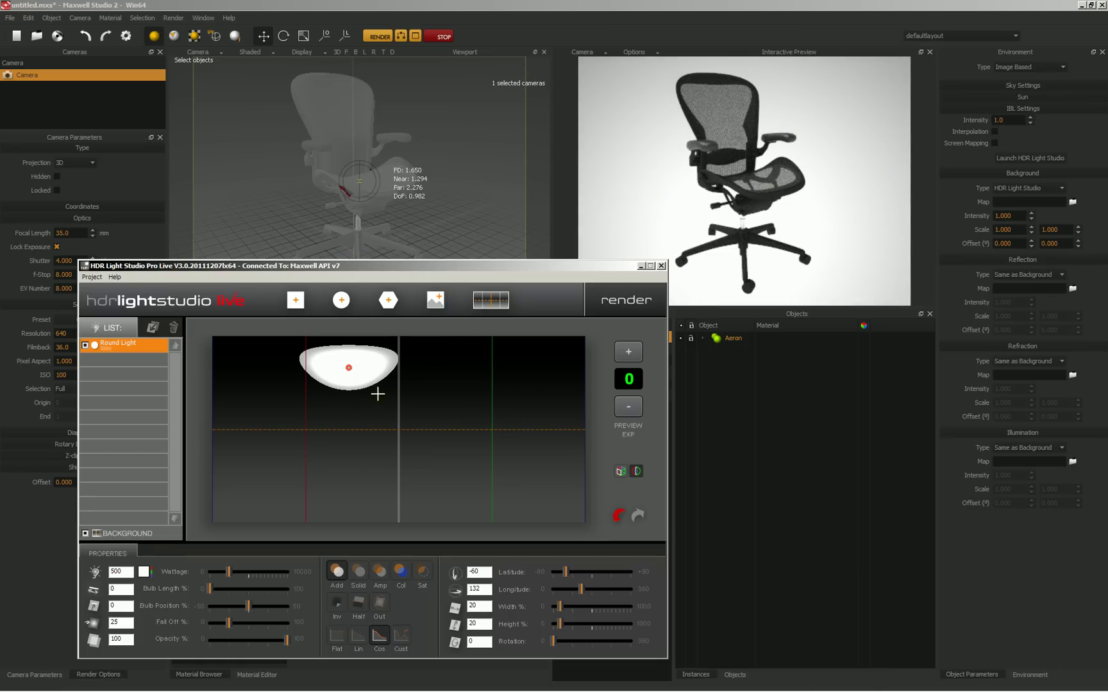
left_click_drag(230, 625, 204, 626)
left_click(142, 572)
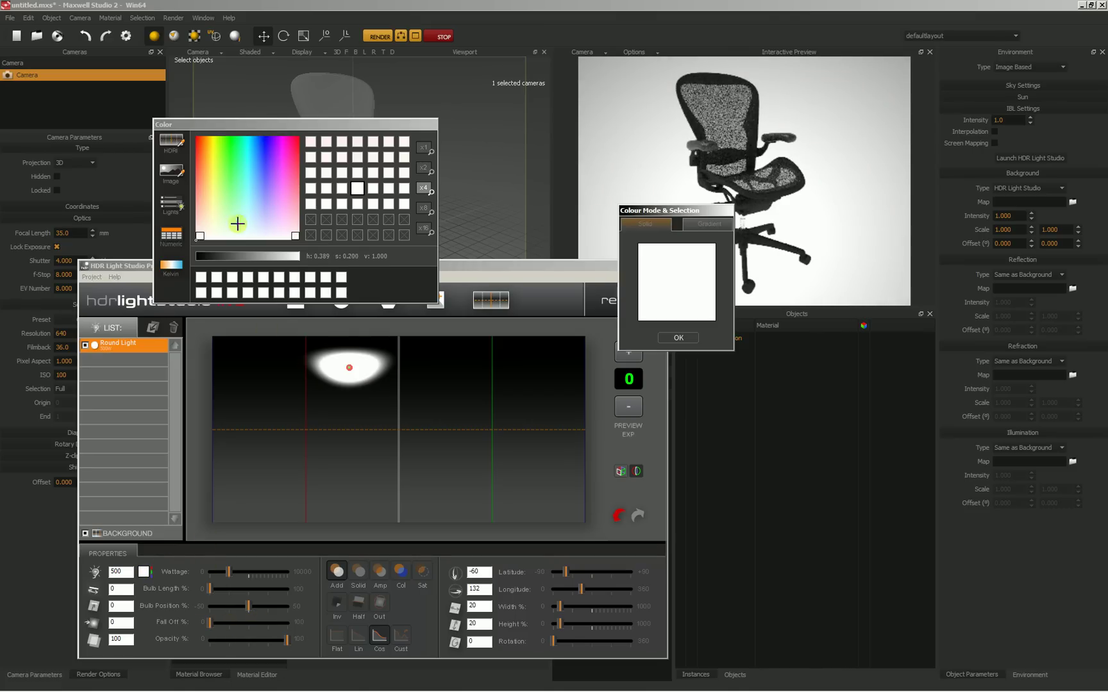
left_click(235, 166)
left_click(404, 173)
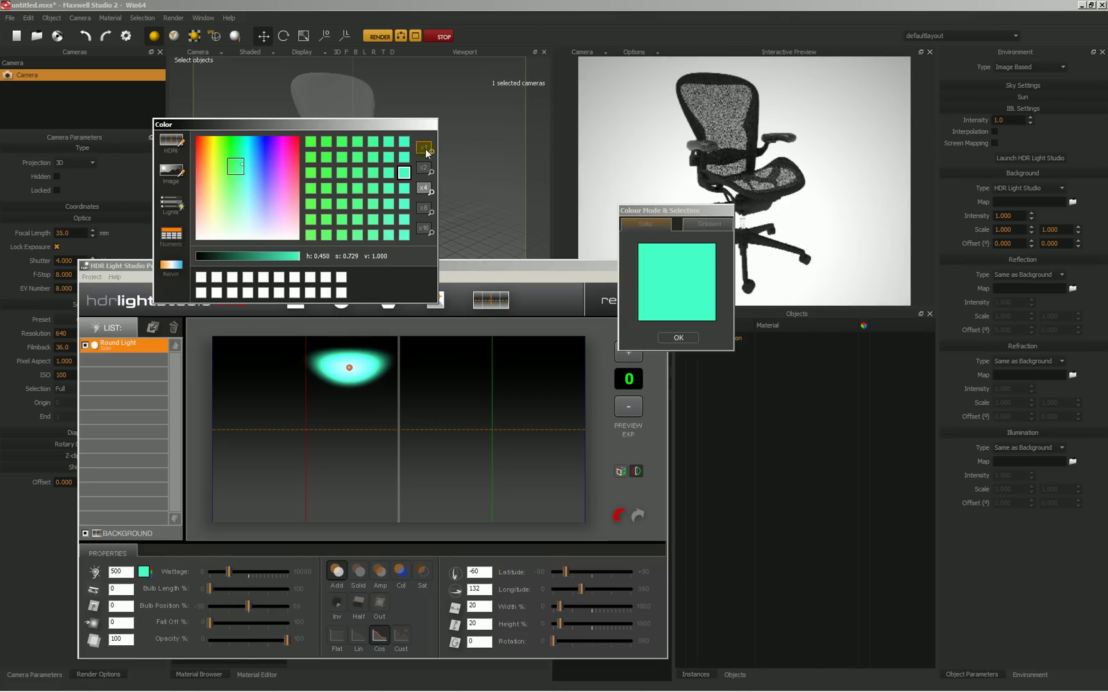
left_click(679, 337)
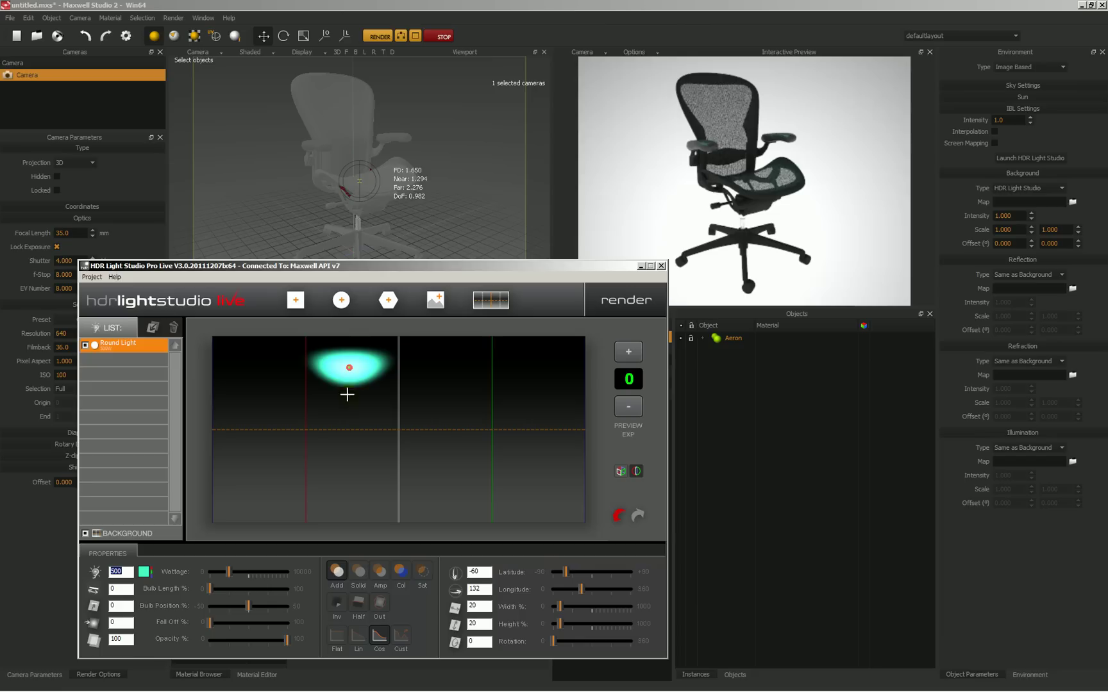
left_click_drag(348, 368, 370, 350)
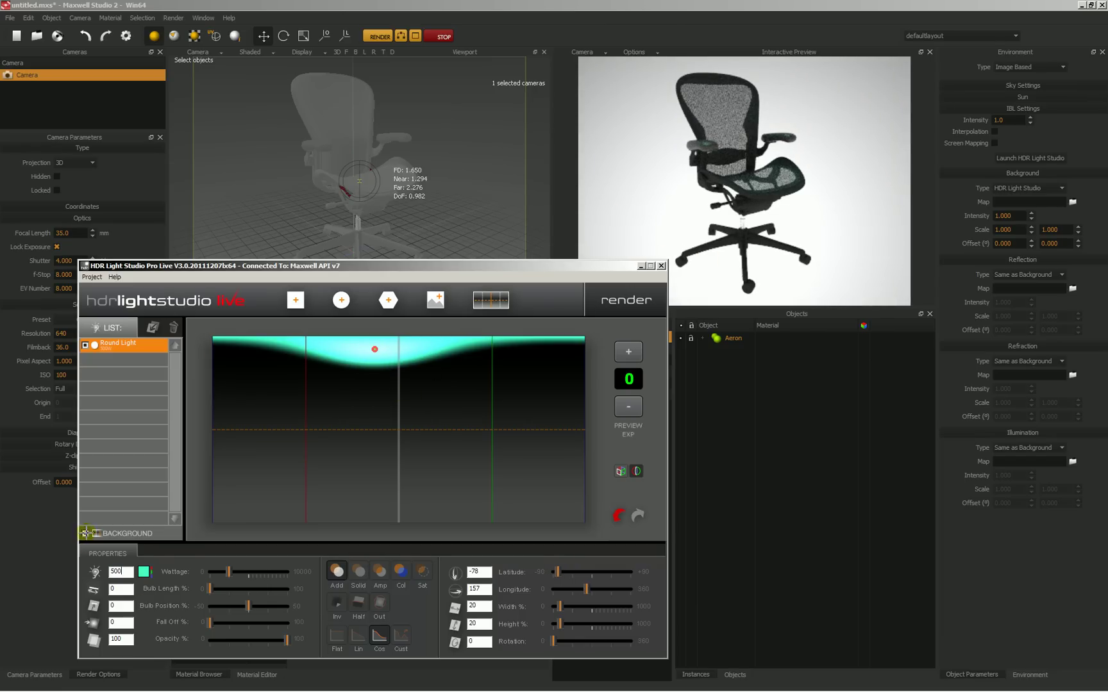
left_click(85, 534)
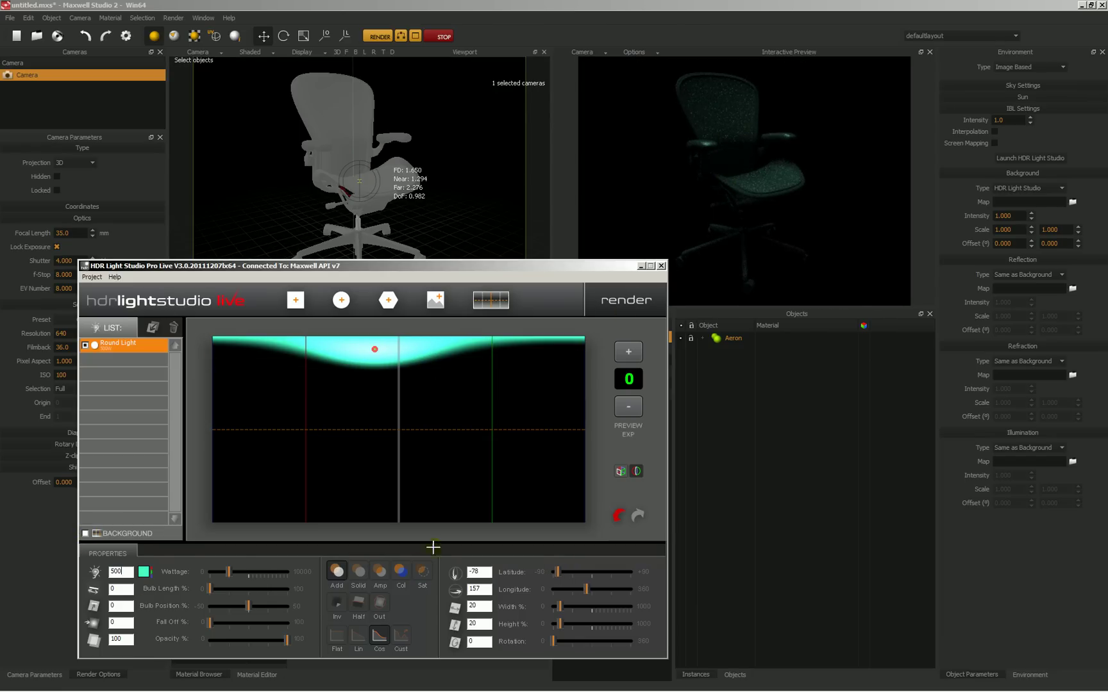
- Add the Flash Head picture light from the browser and place it on the map's right side
left_click(435, 299)
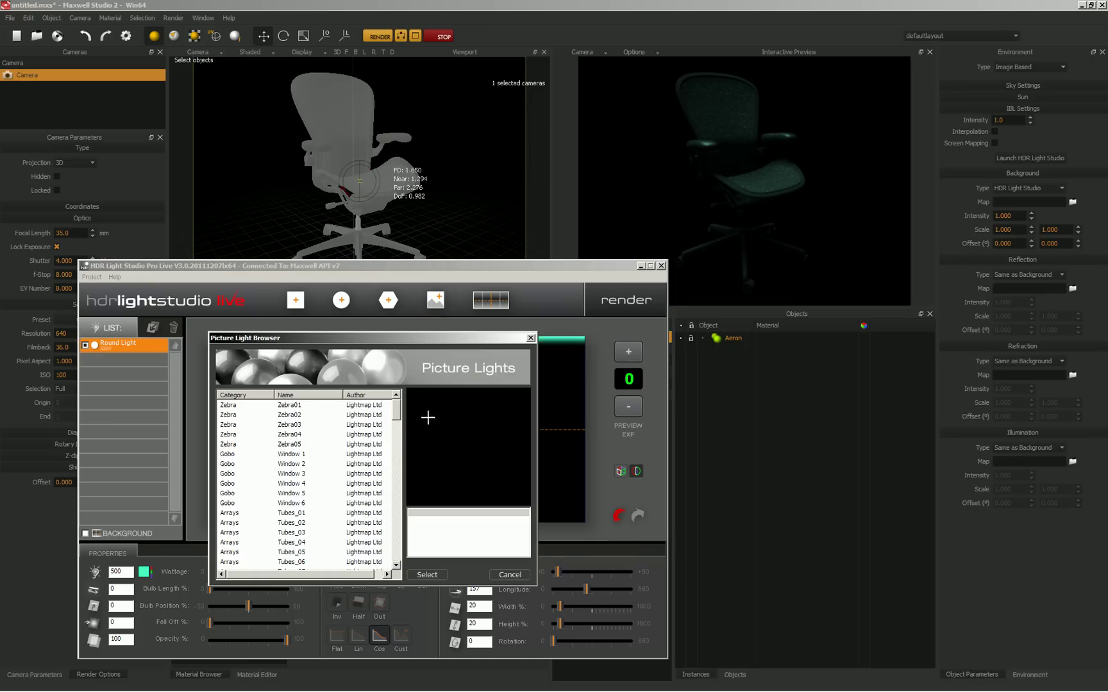
left_click_drag(396, 414, 398, 464)
left_click(227, 474)
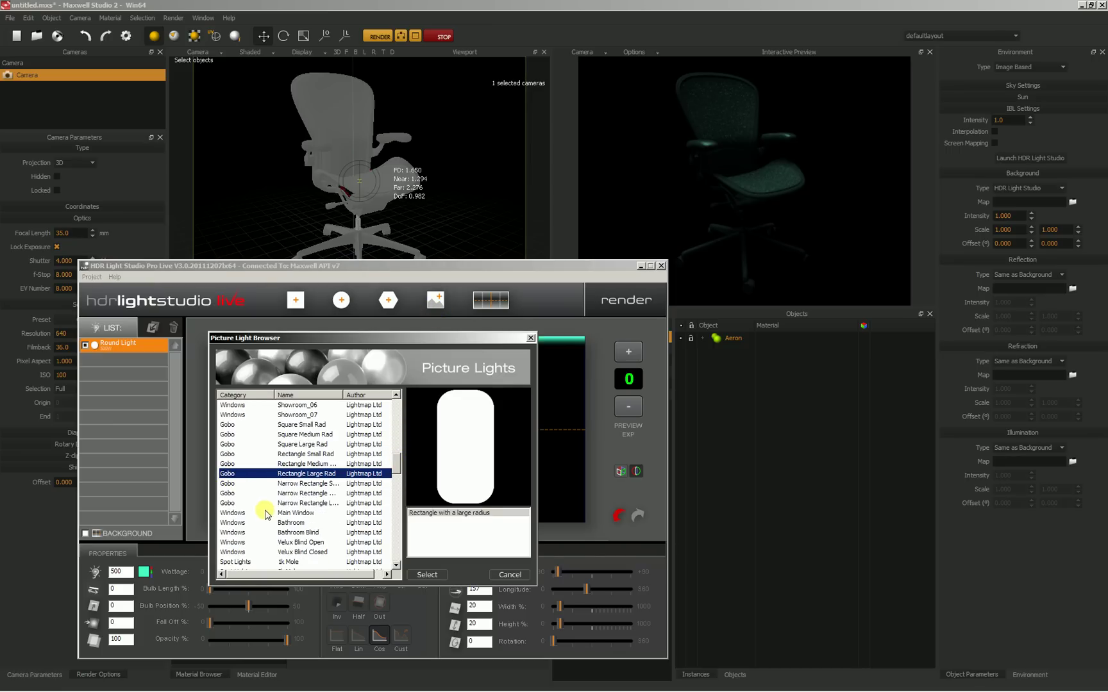
key("Down")
key("Down")
key("Down")
key("Down")
key("Down")
key("Down")
key("Down")
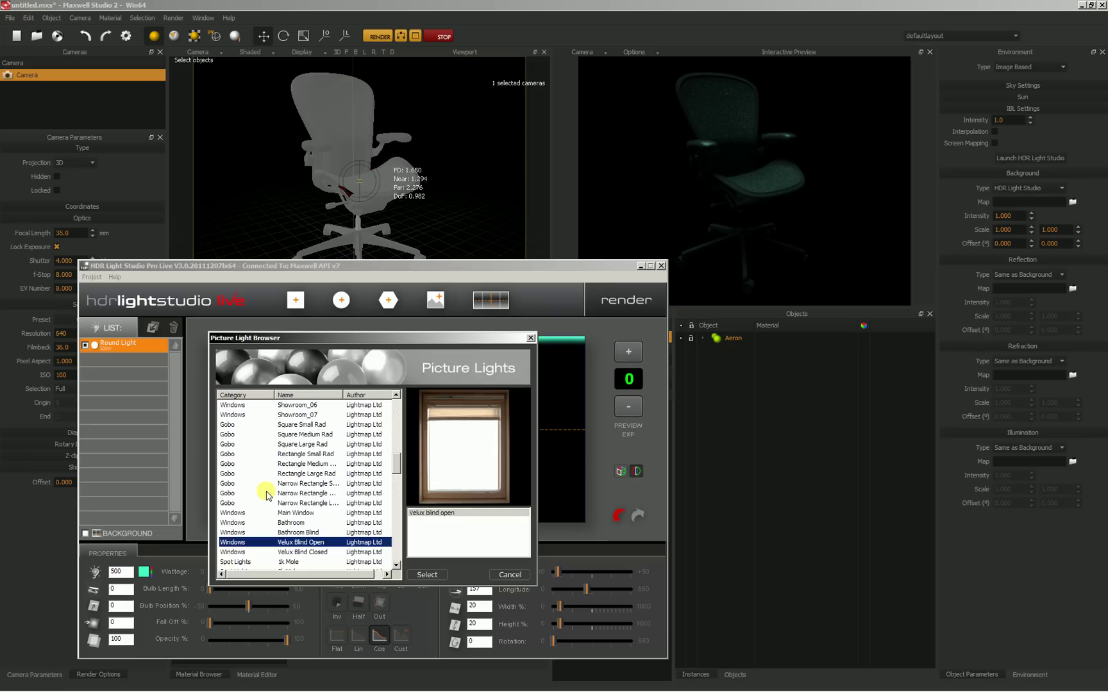
key("Down")
key("Down")
key("Down")
key("Down")
key("Down")
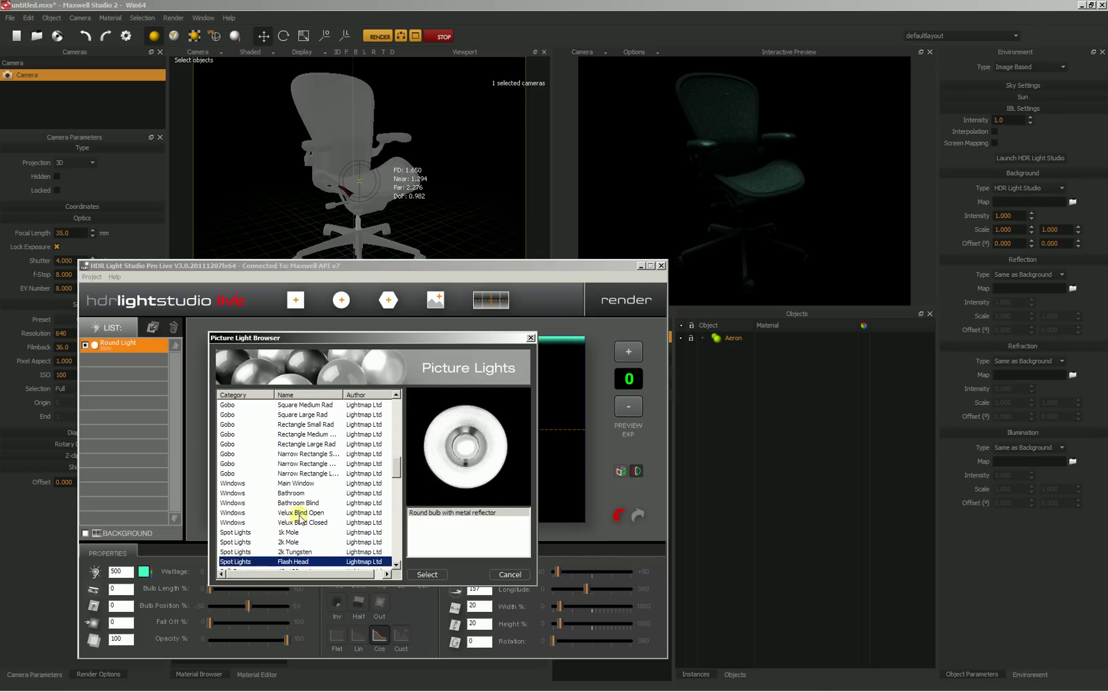
left_click(428, 574)
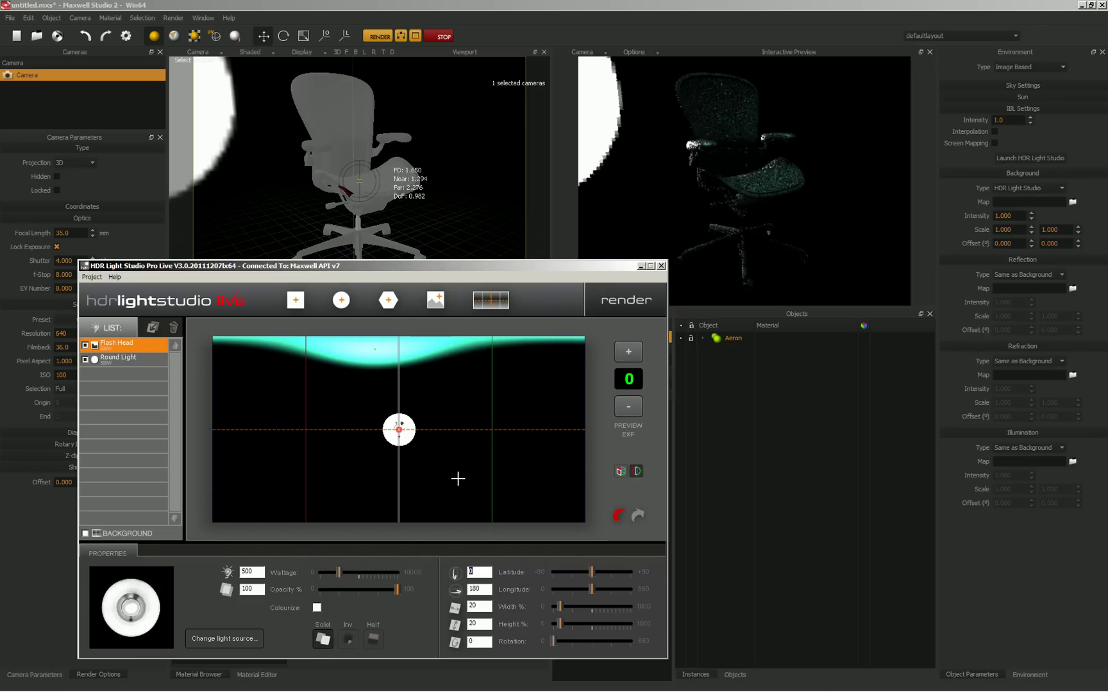
left_click_drag(398, 429, 495, 404)
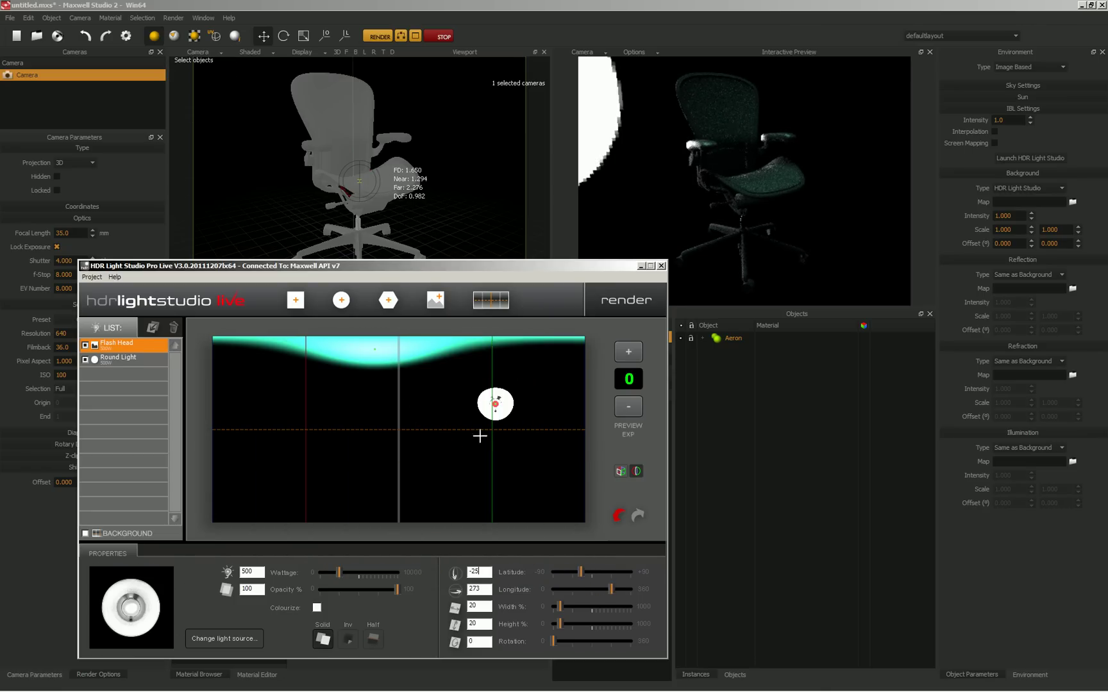
- Set the Flash Head's width and height to 50
double_click(477, 606)
type("50")
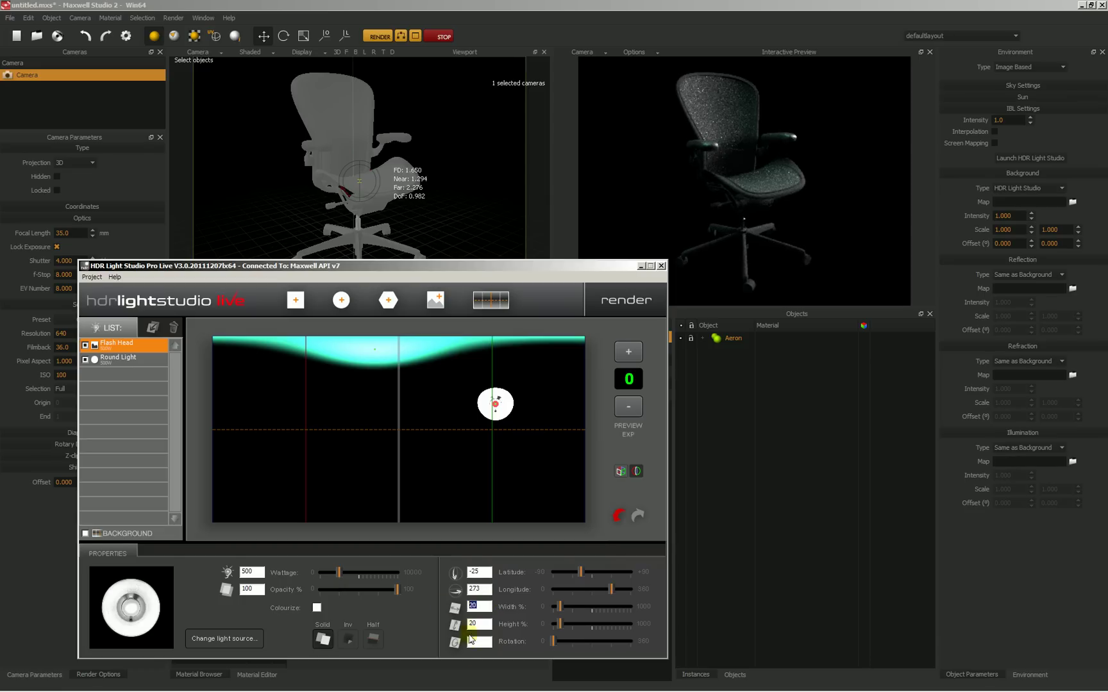
key("Return")
type("50")
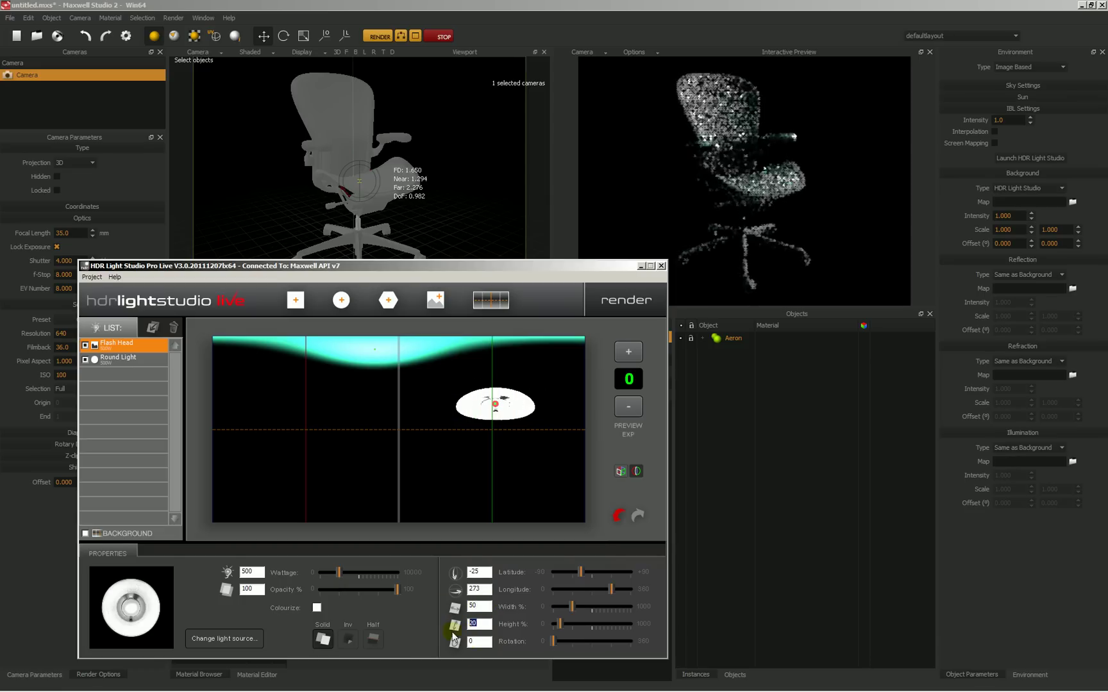
key("Return")
double_click(481, 606)
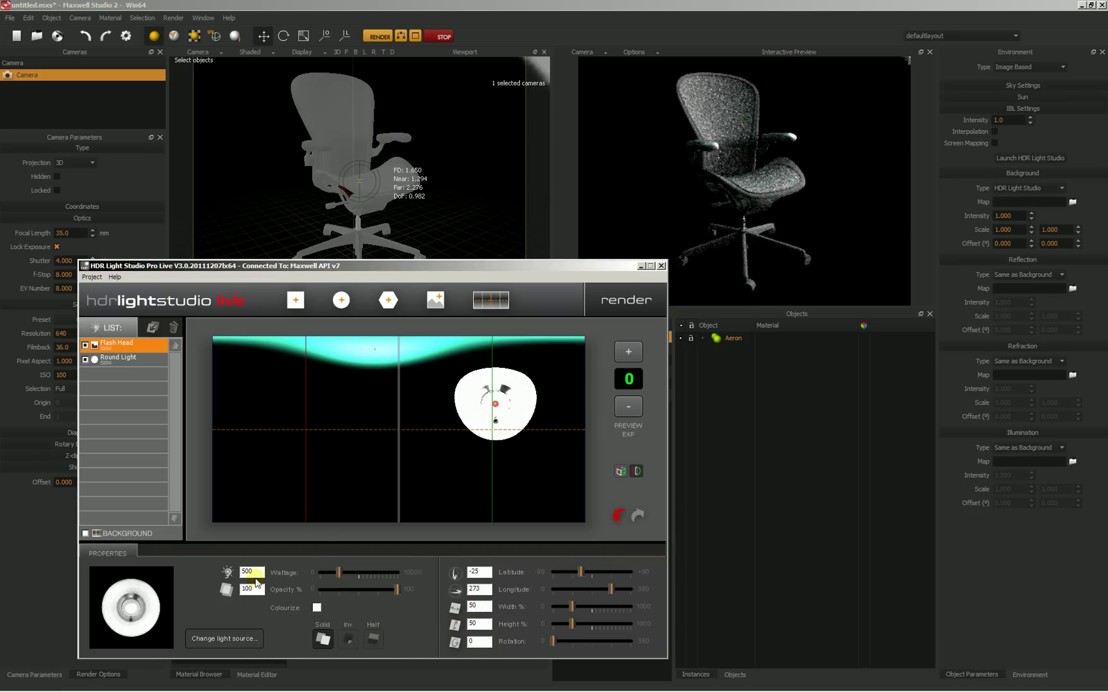
- Colourize the Flash Head with the Kelvin preset Illuminant C, 6774 K
left_click(317, 608)
left_click(328, 607)
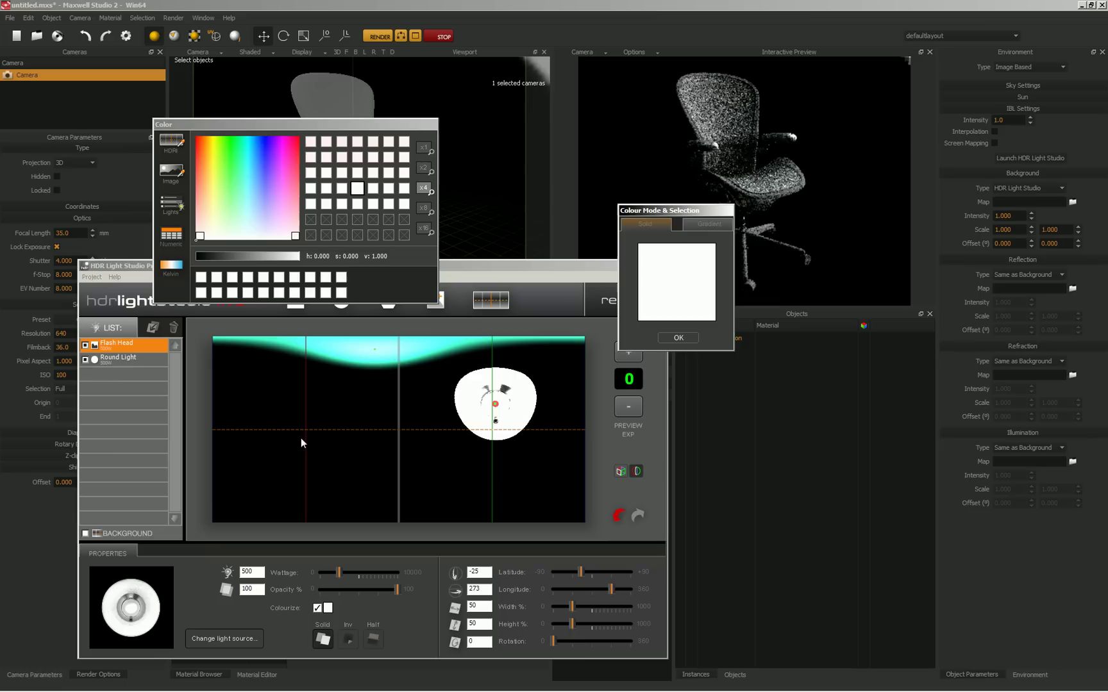
left_click(170, 265)
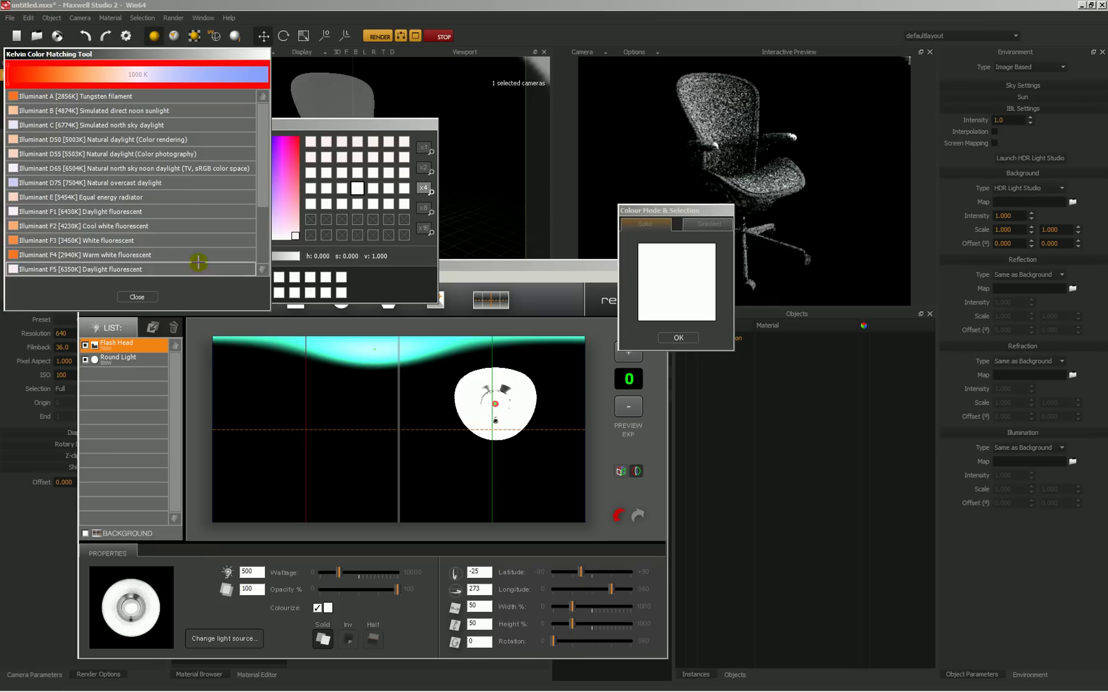
left_click(127, 125)
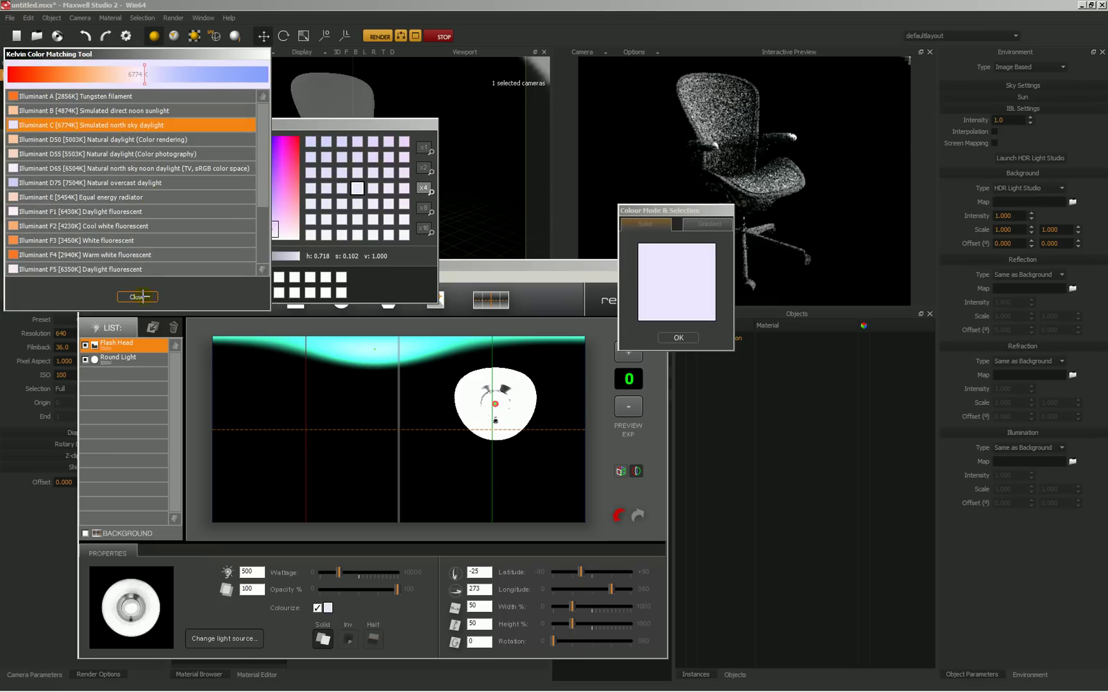
left_click(678, 338)
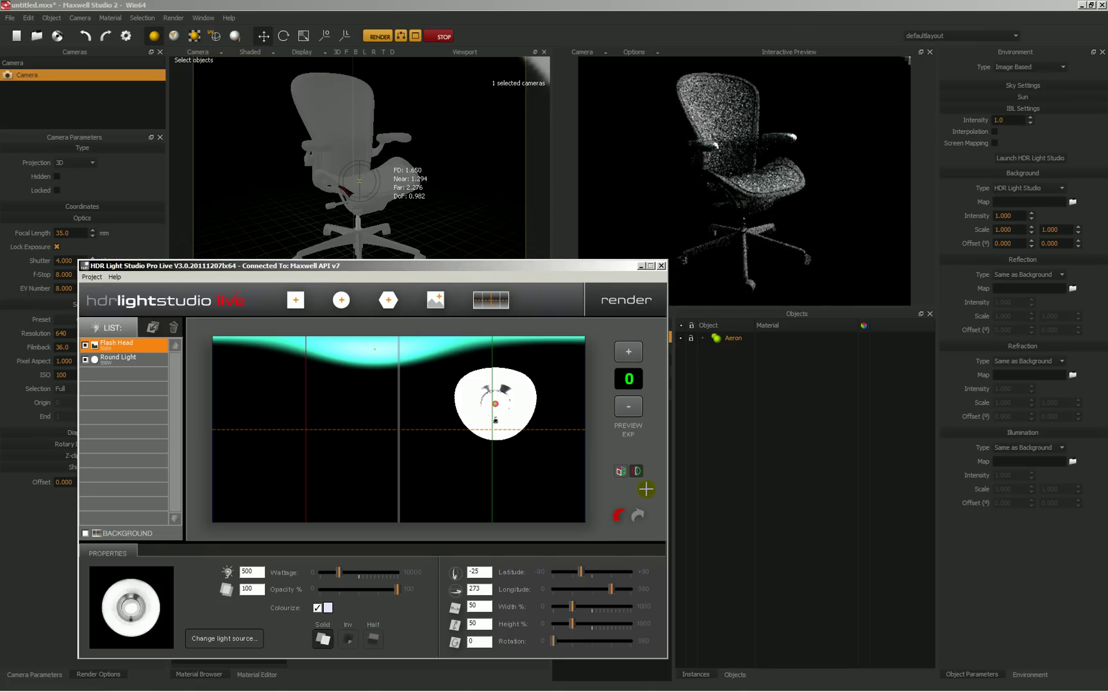
- Move the Flash Head to latitude -37, longitude 300 and turn the background gradient back on
left_click_drag(504, 394, 523, 391)
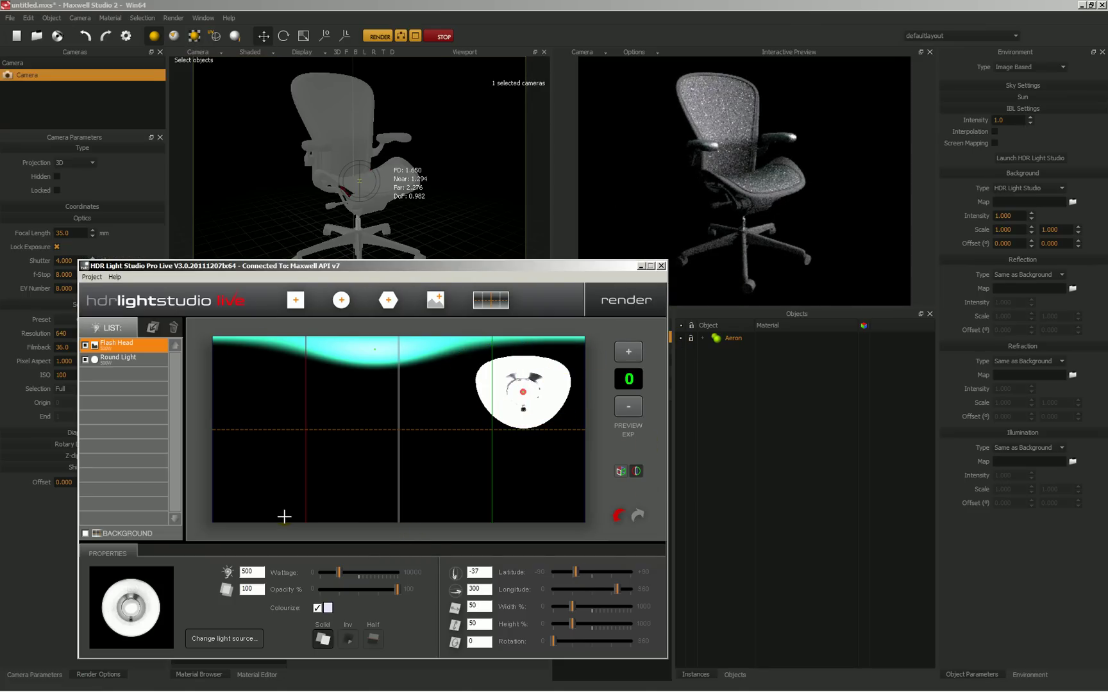
left_click(85, 534)
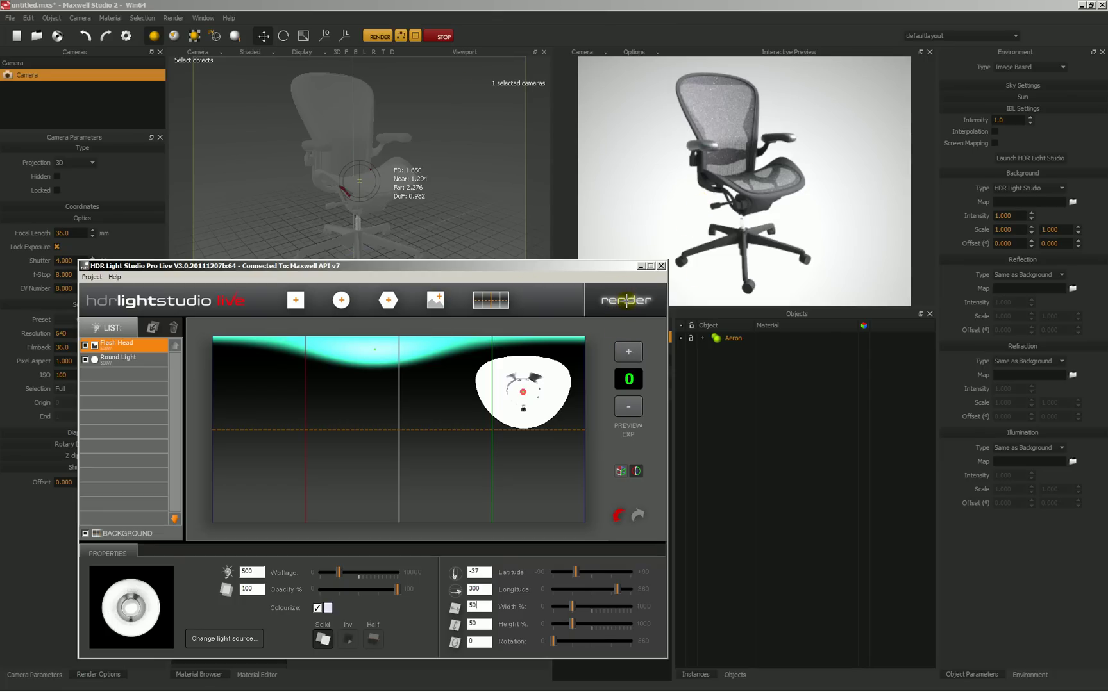
- Set the HDR image output to 5000x2500 in EXR (ILM) format
left_click(625, 300)
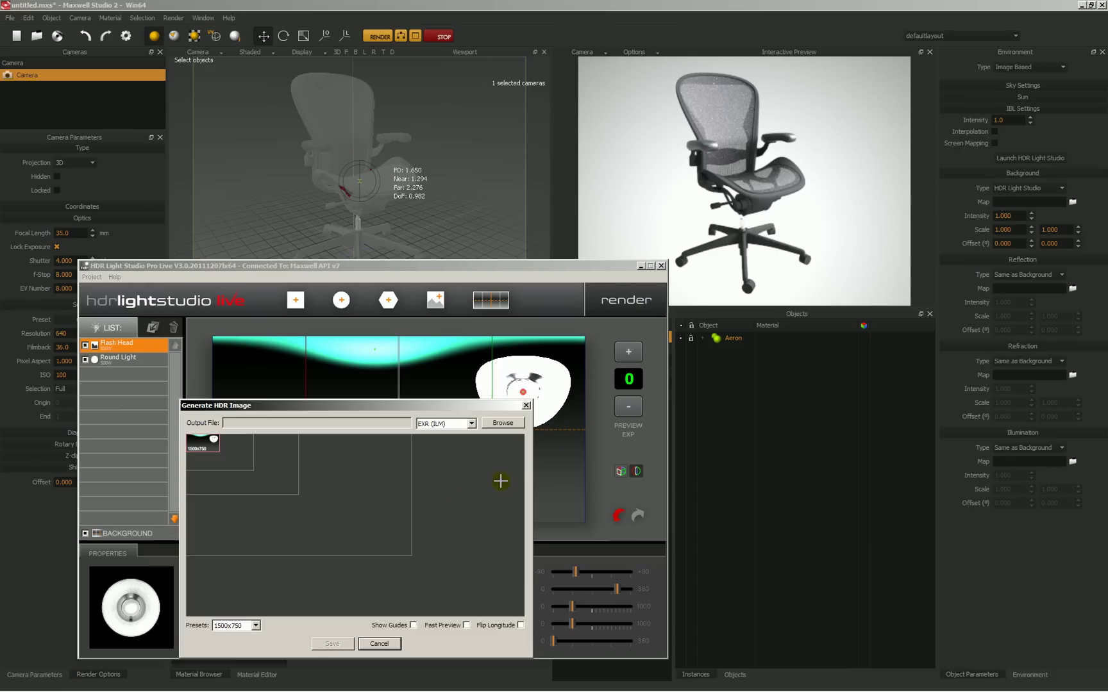
left_click(287, 480)
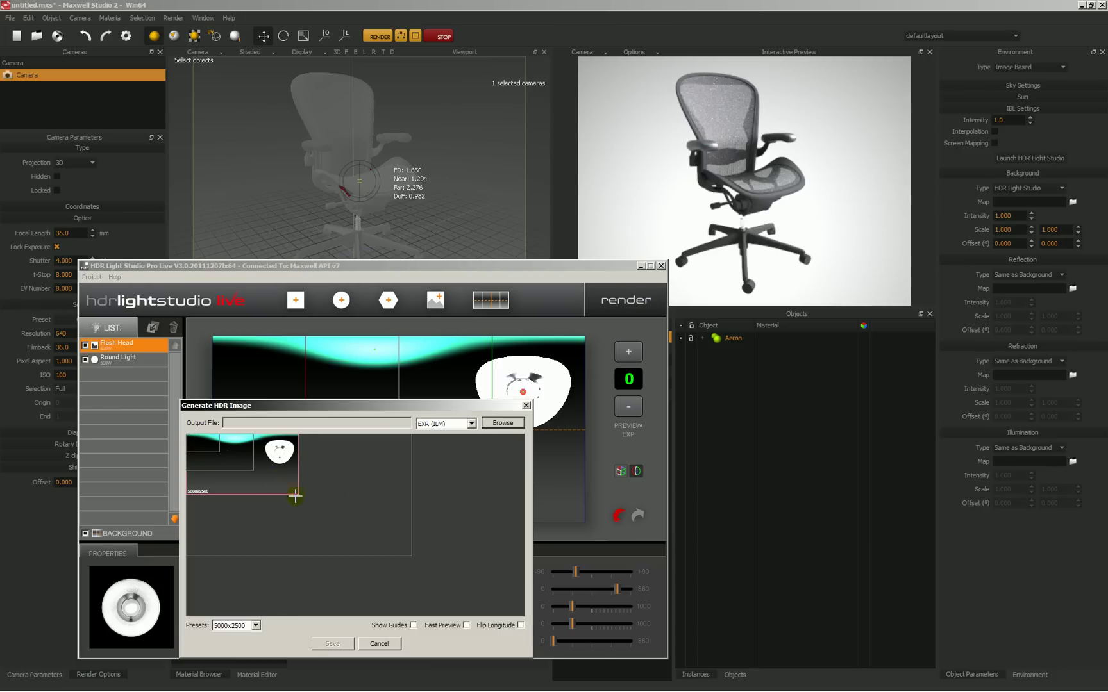
left_click(443, 424)
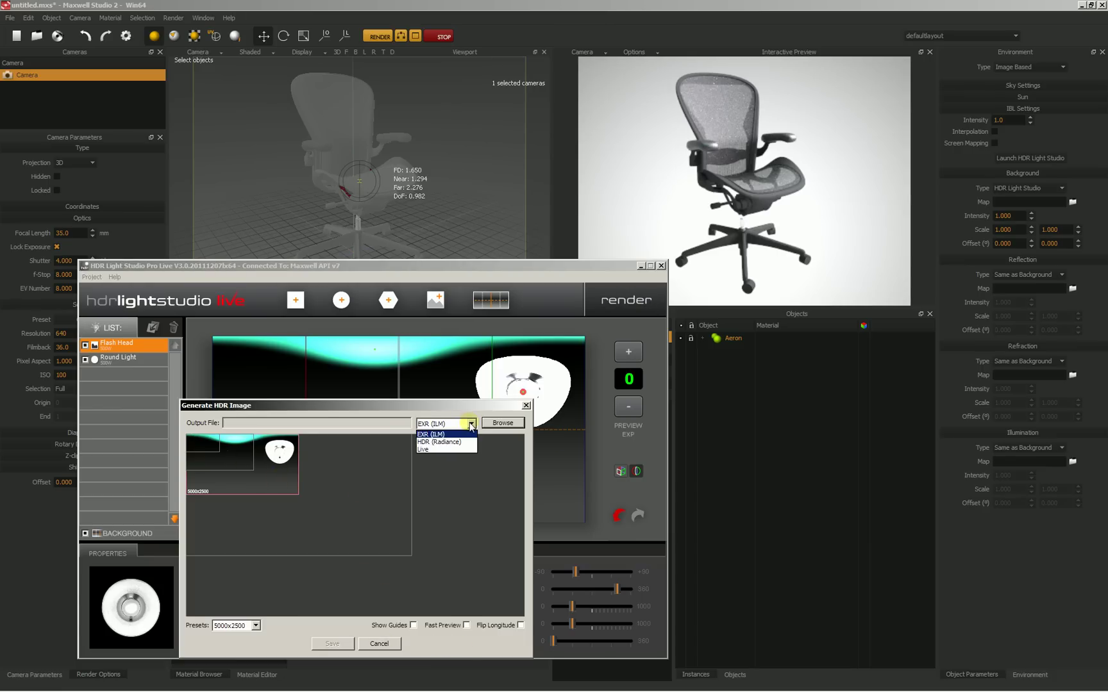
left_click(441, 435)
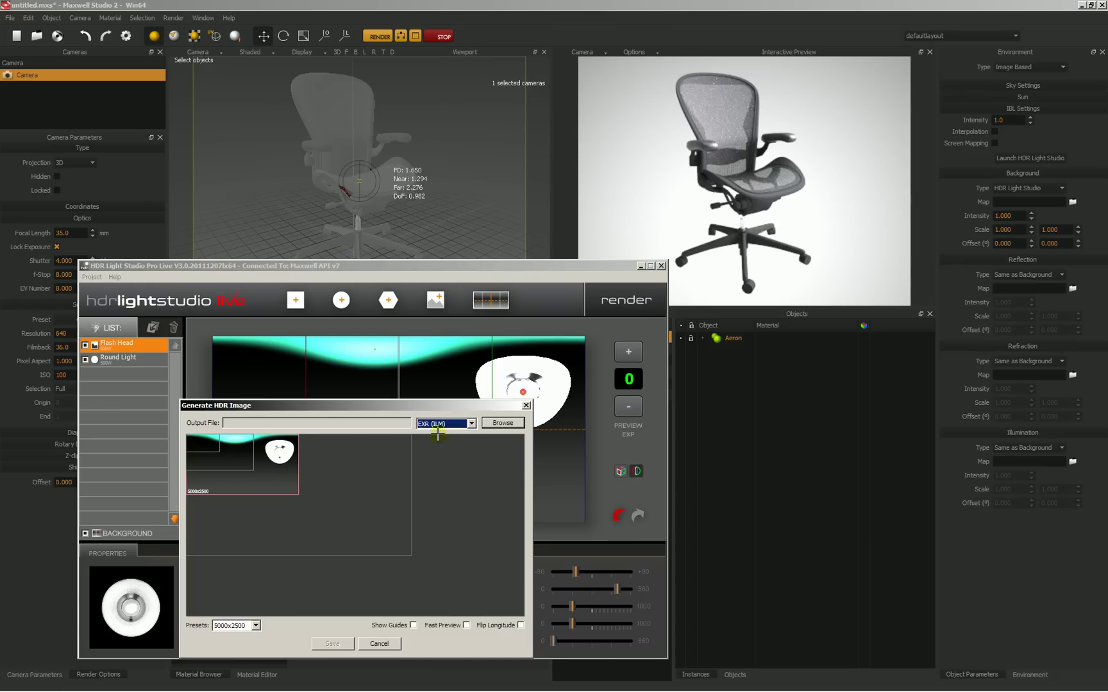
- Save the export as test.exr on the Desktop and generate the HDR map
left_click(502, 423)
left_click_drag(269, 491, 268, 419)
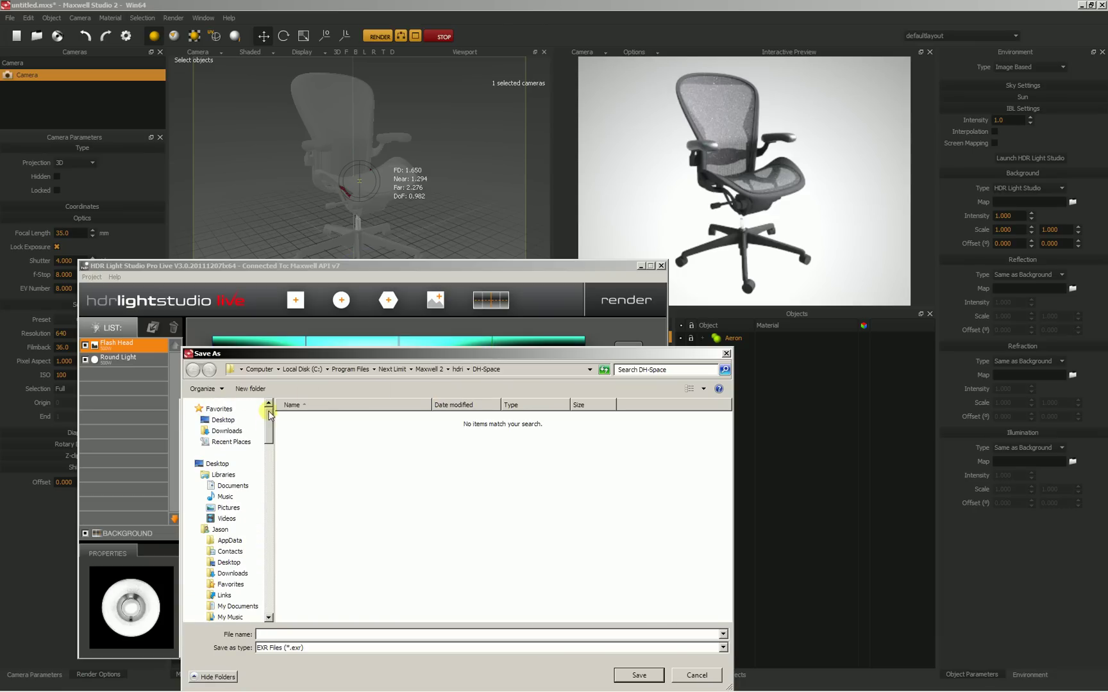
left_click(223, 420)
left_click(285, 635)
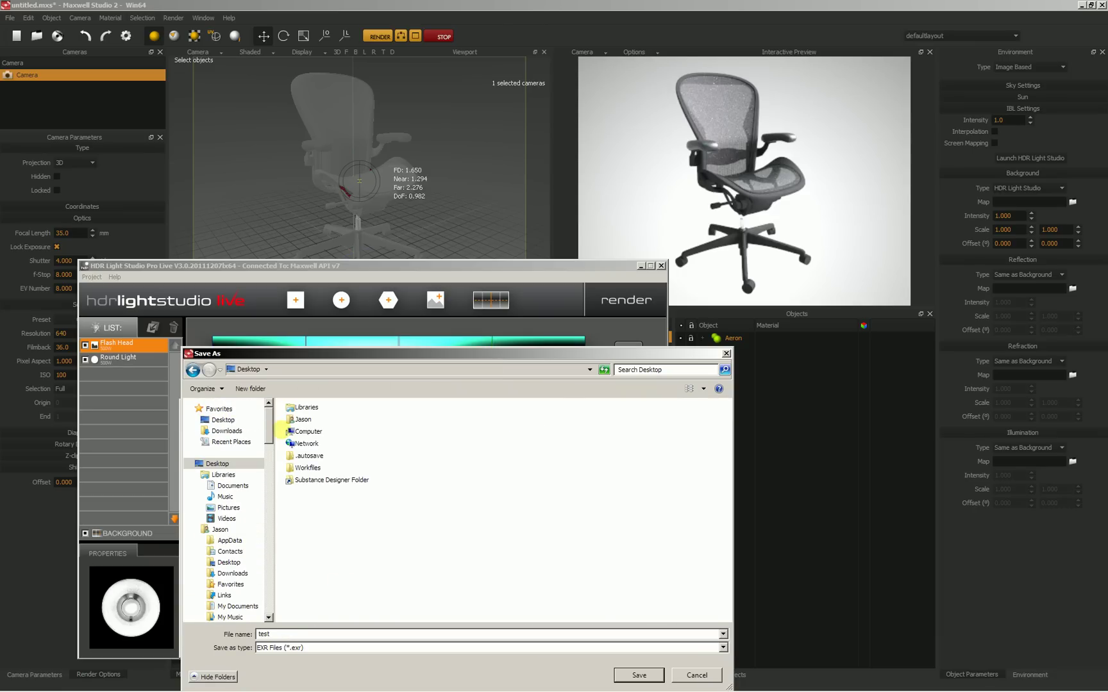
left_click(640, 675)
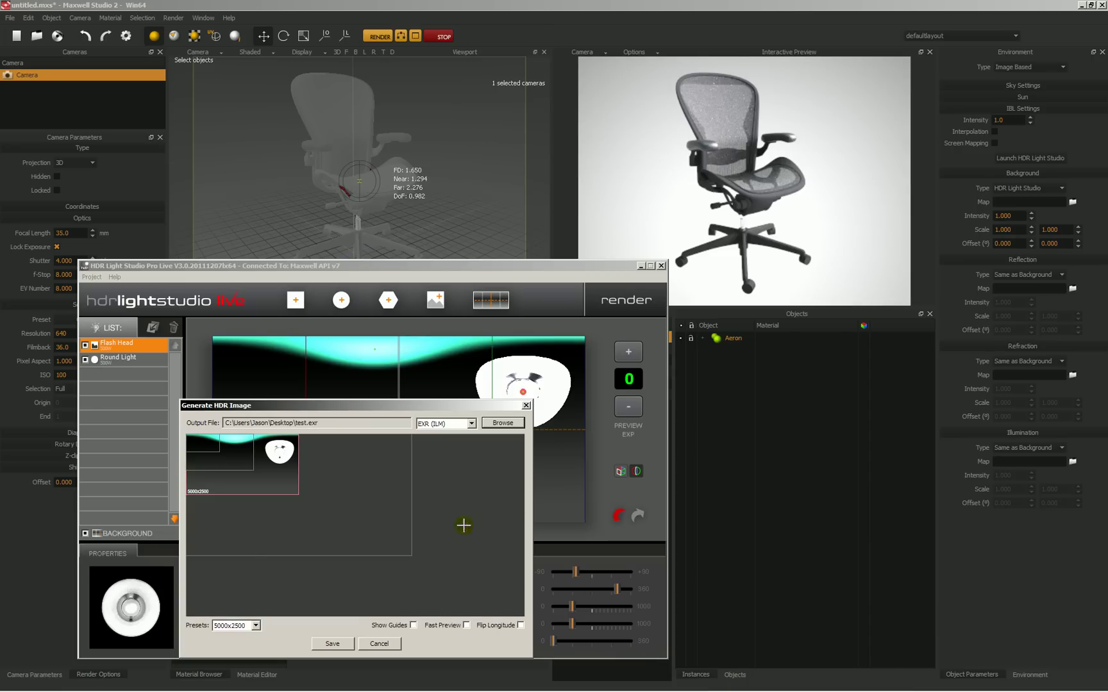
left_click(353, 643)
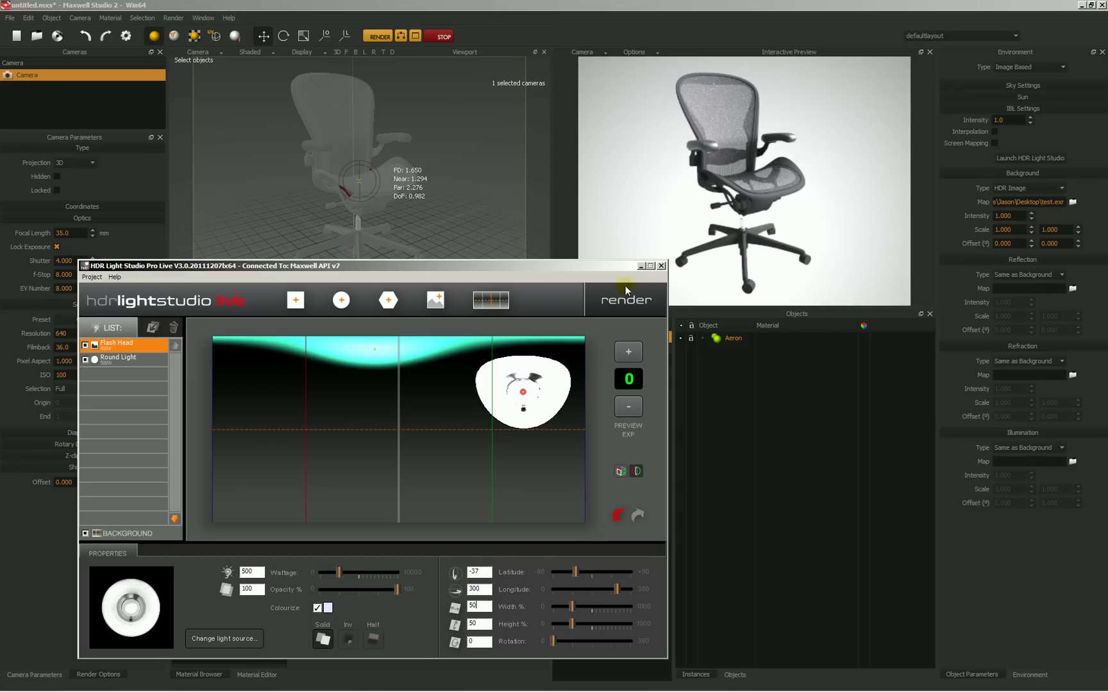
- Close HDR Light Studio, render the chair to about 18%, then stop and close Maxwell Render
left_click(661, 265)
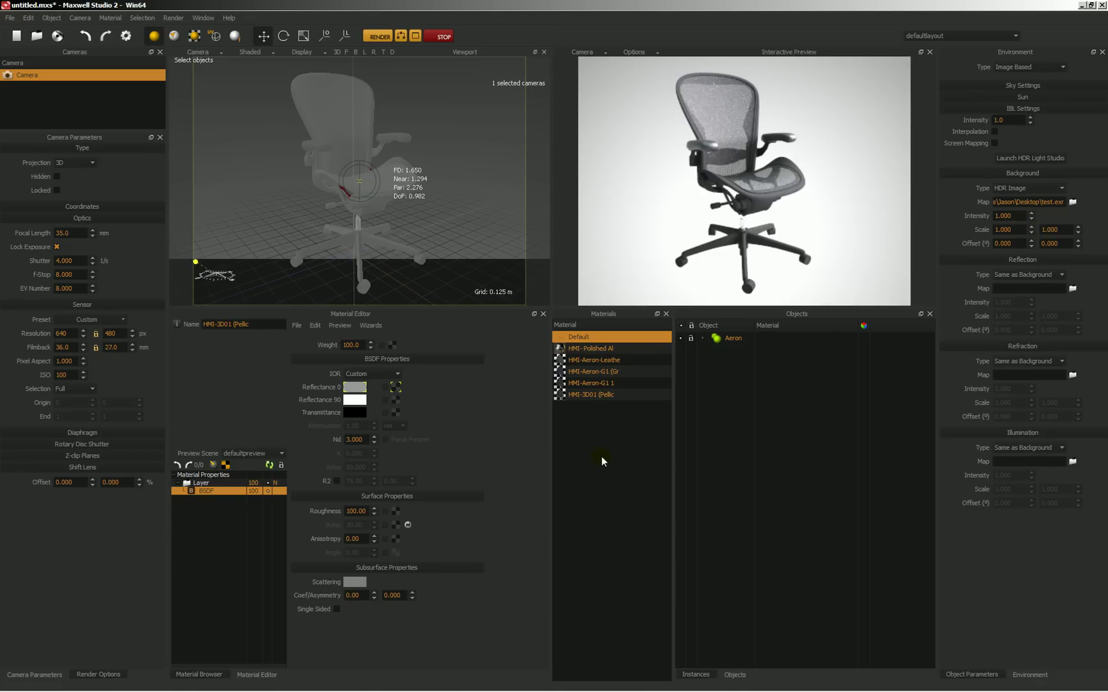
left_click(377, 37)
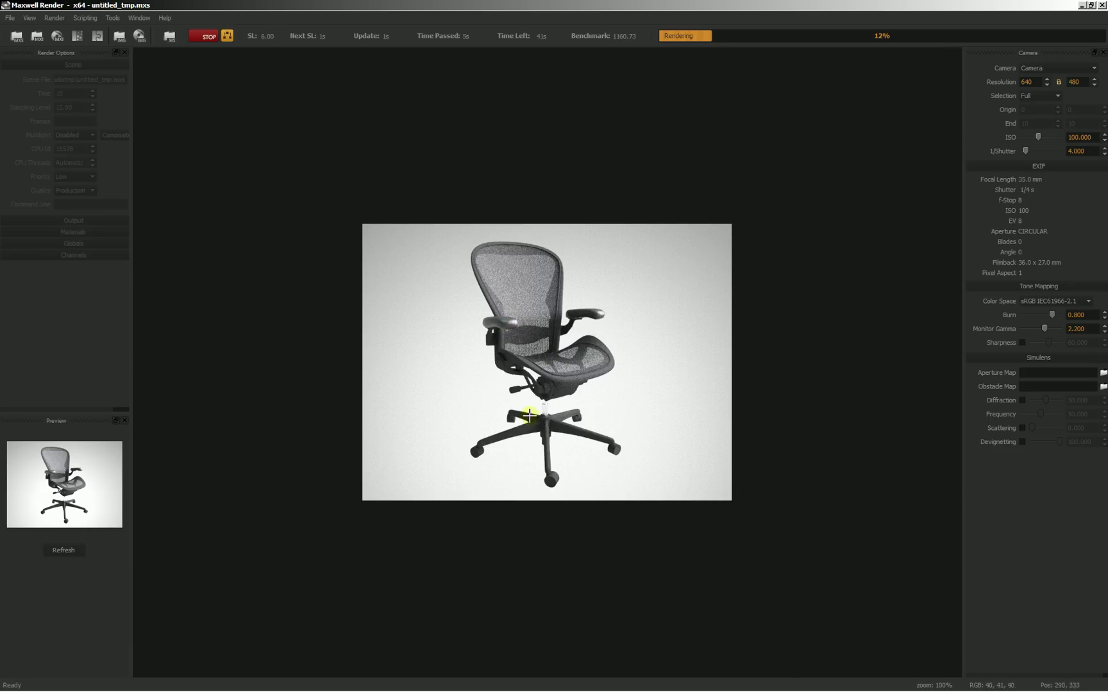
left_click(204, 37)
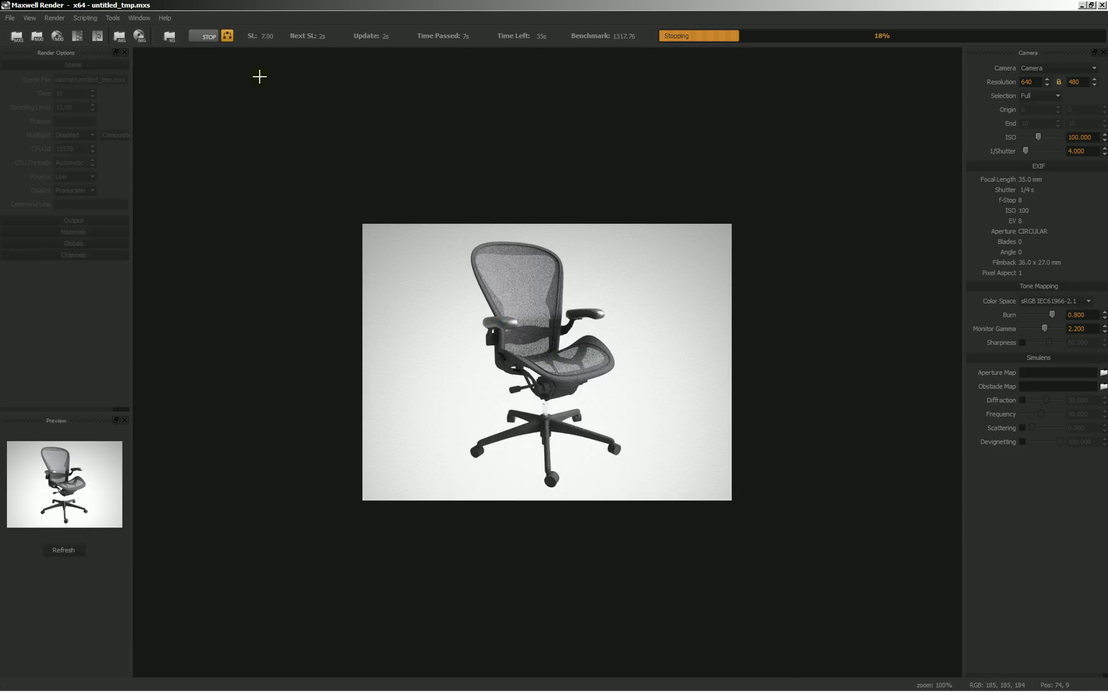
left_click(1102, 5)
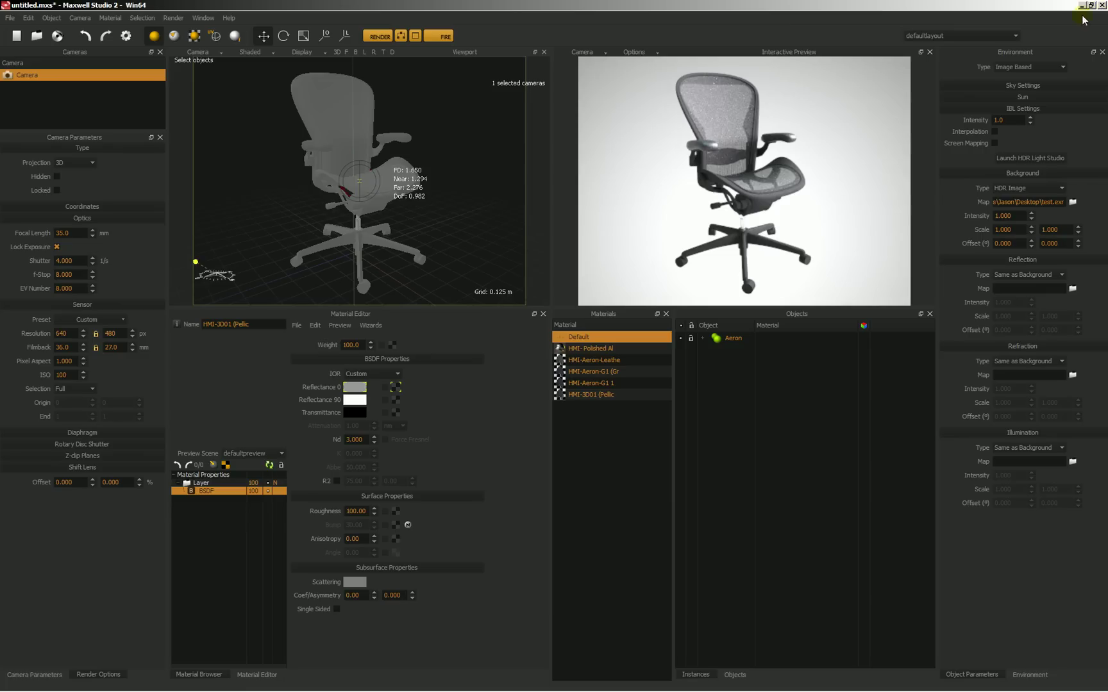
- Change the background type from HDR Image back to HDR Light Studio
left_click(1051, 194)
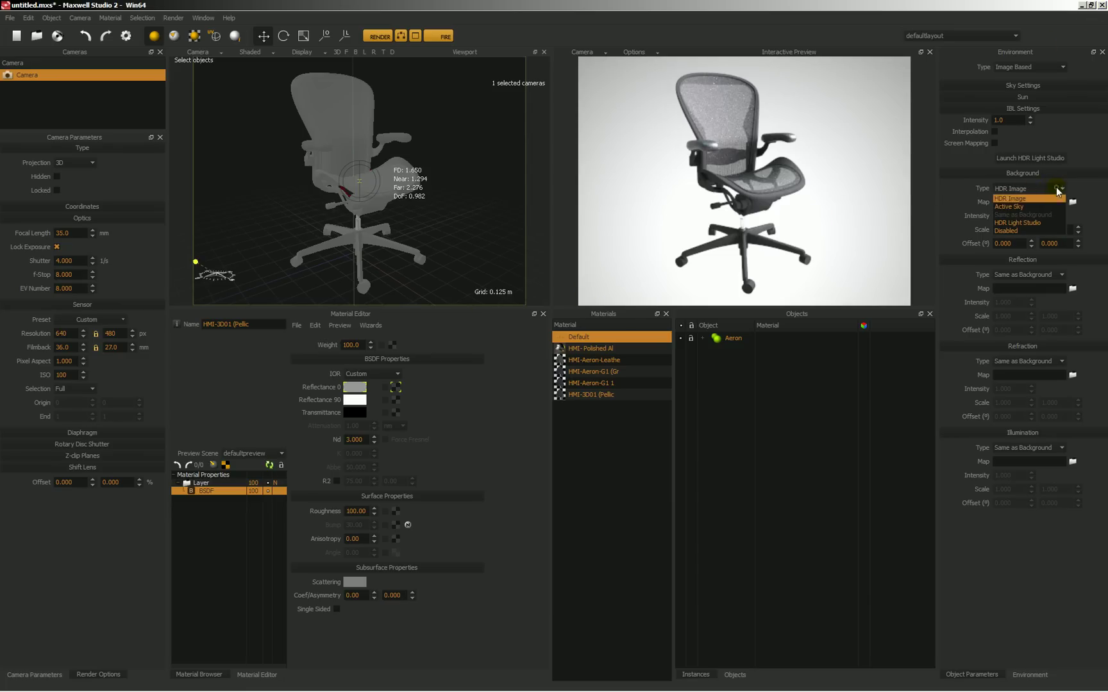
left_click(1020, 223)
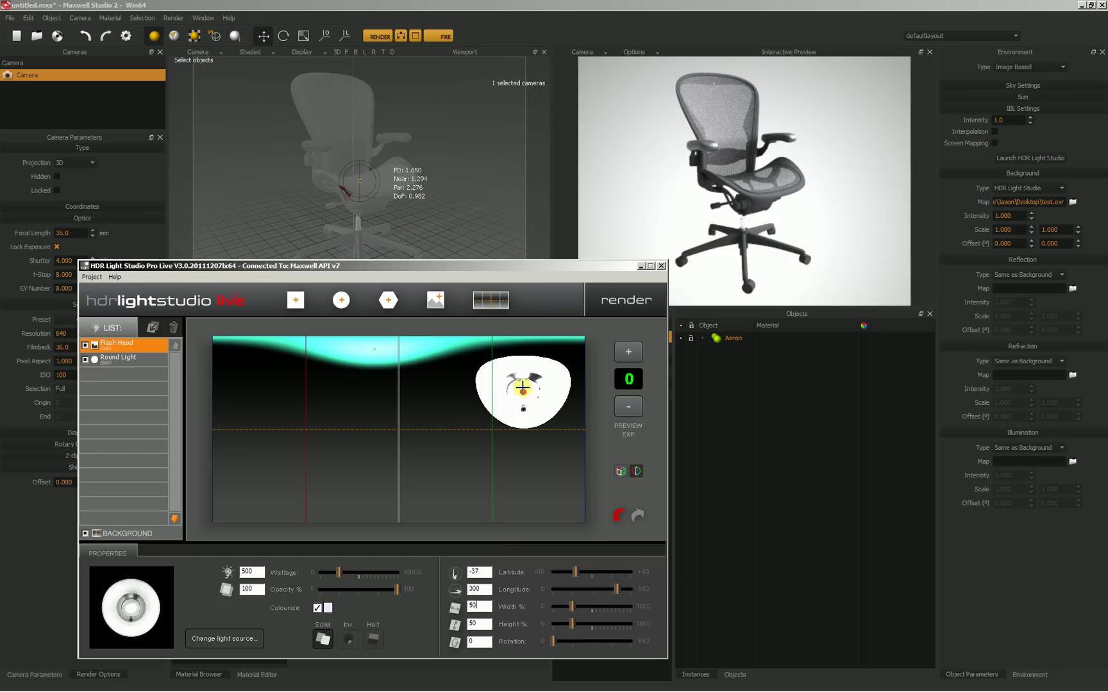
- Swap the Flash Head's light source for the Gobo Window 5 picture, a 4 x 4 window grid
left_click(220, 638)
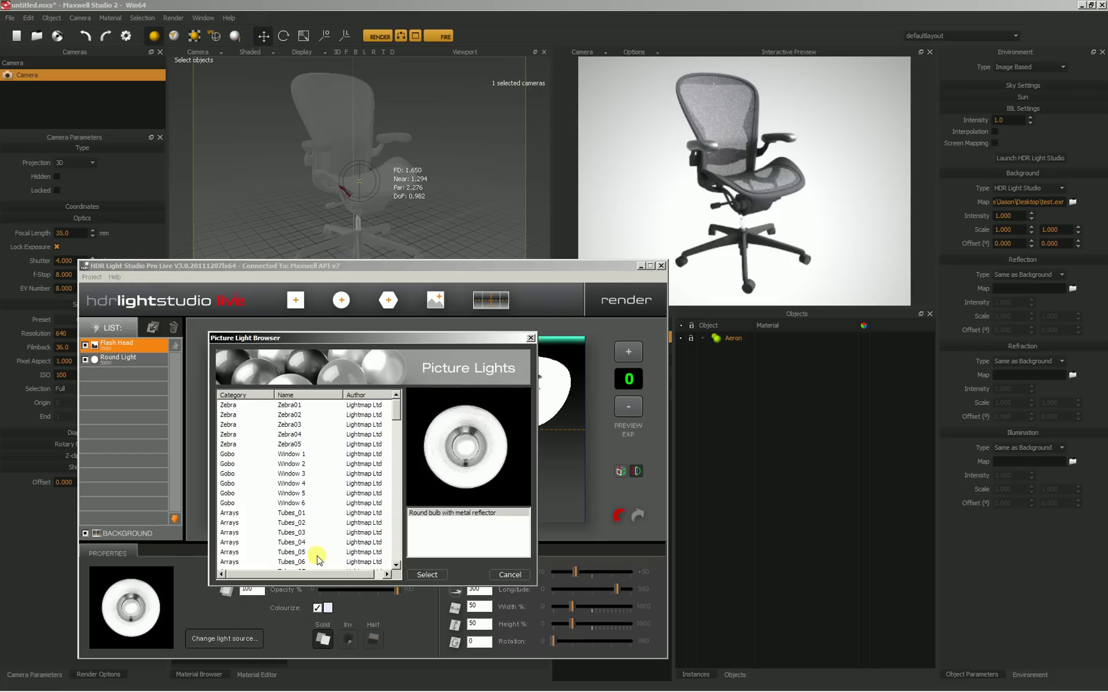
left_click(326, 412)
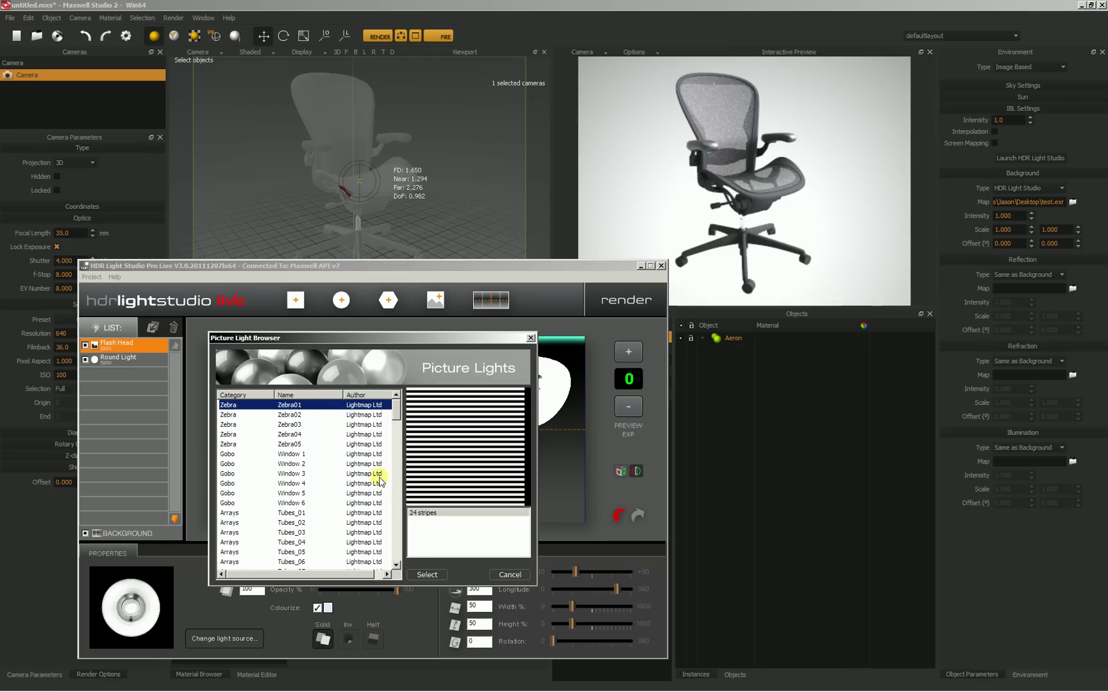
key("Down")
key("Down")
key("Down")
key("Down")
key("Down")
key("Down")
key("Down")
key("Down")
key("Down")
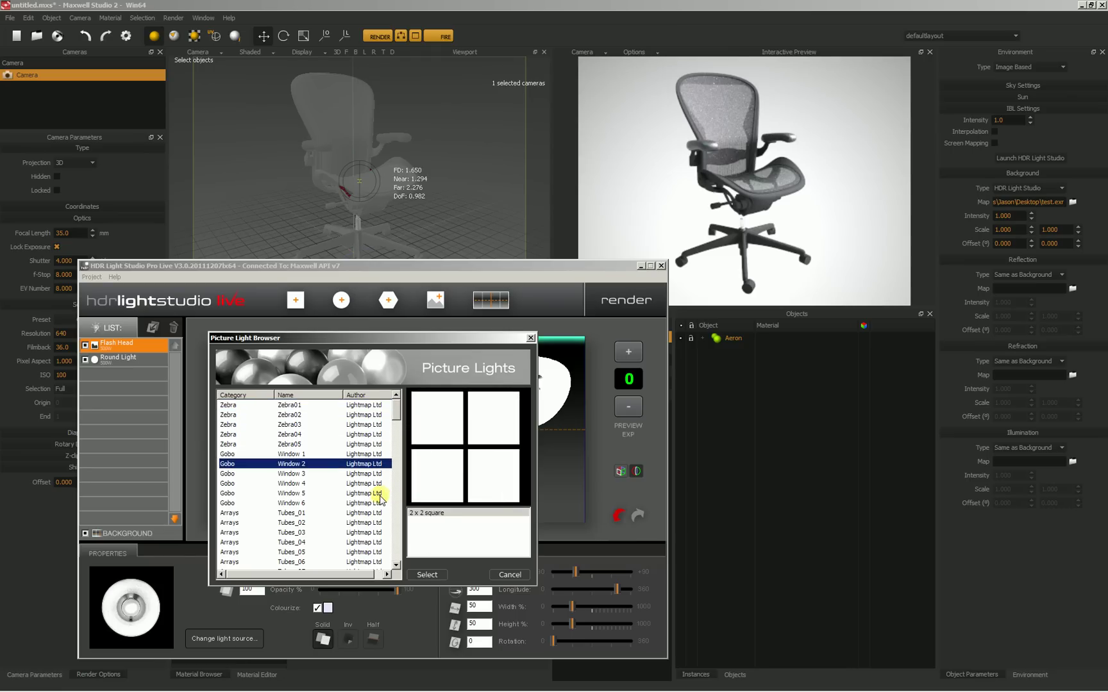
key("Up")
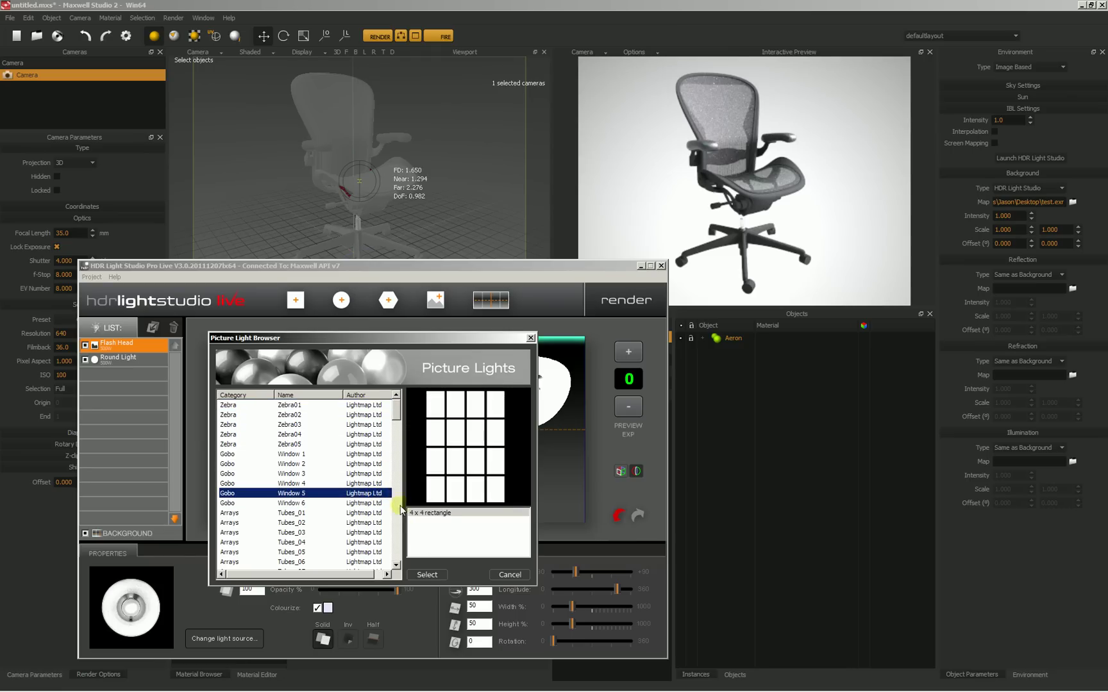
left_click(427, 575)
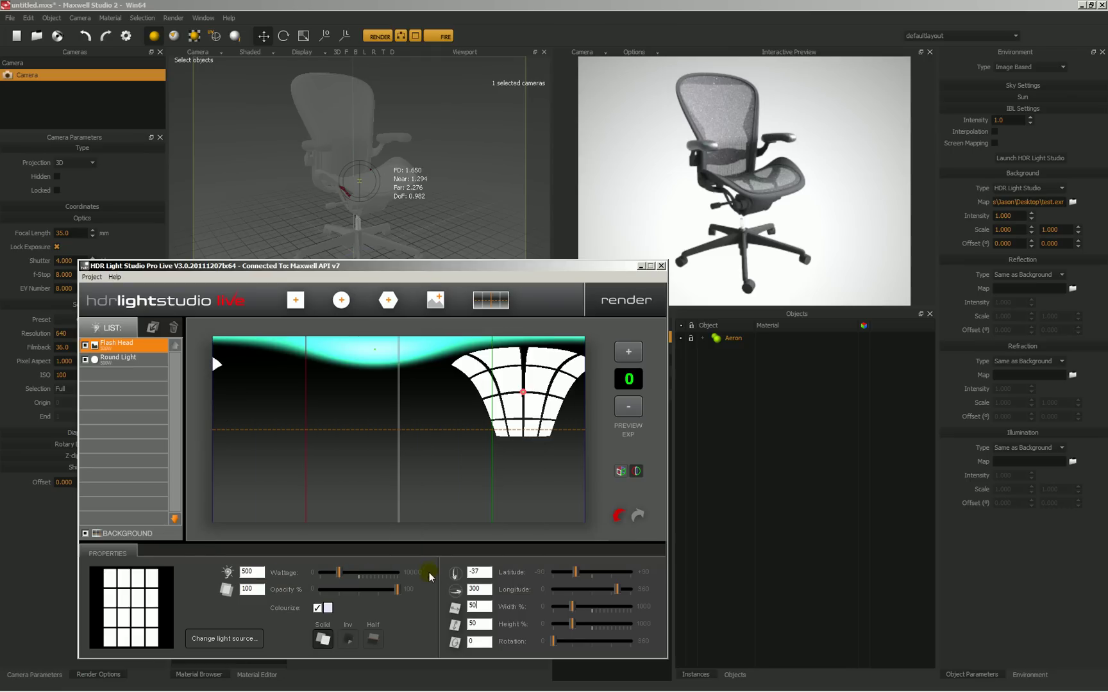
- Tint the window gobo light orange
left_click(328, 608)
left_click(204, 152)
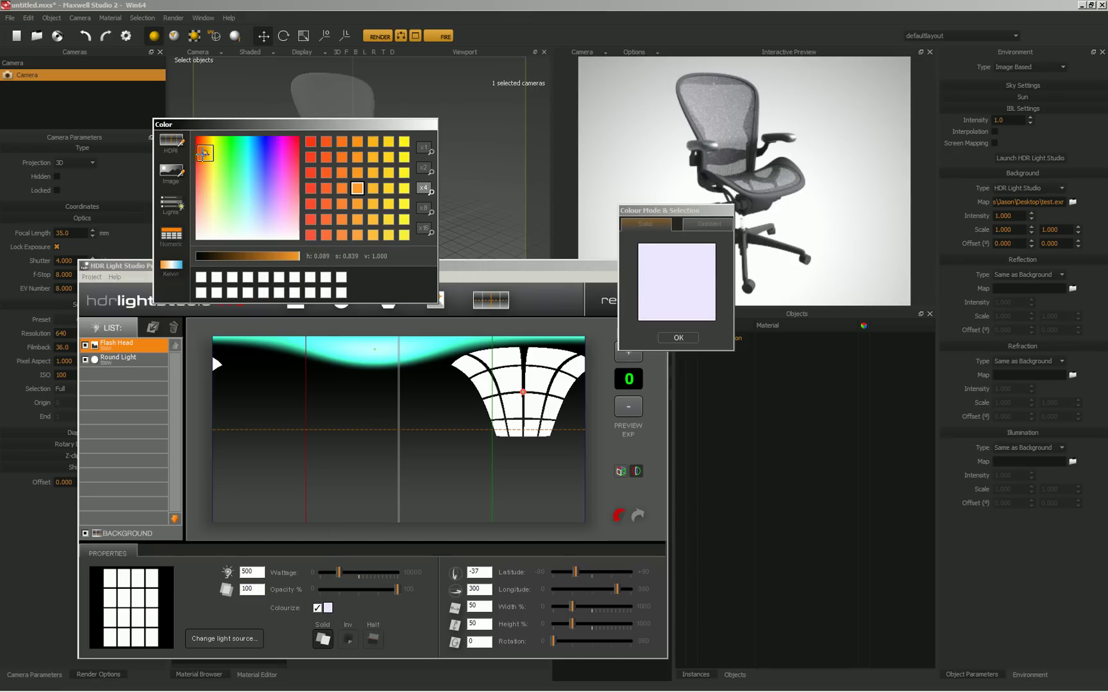
left_click(678, 337)
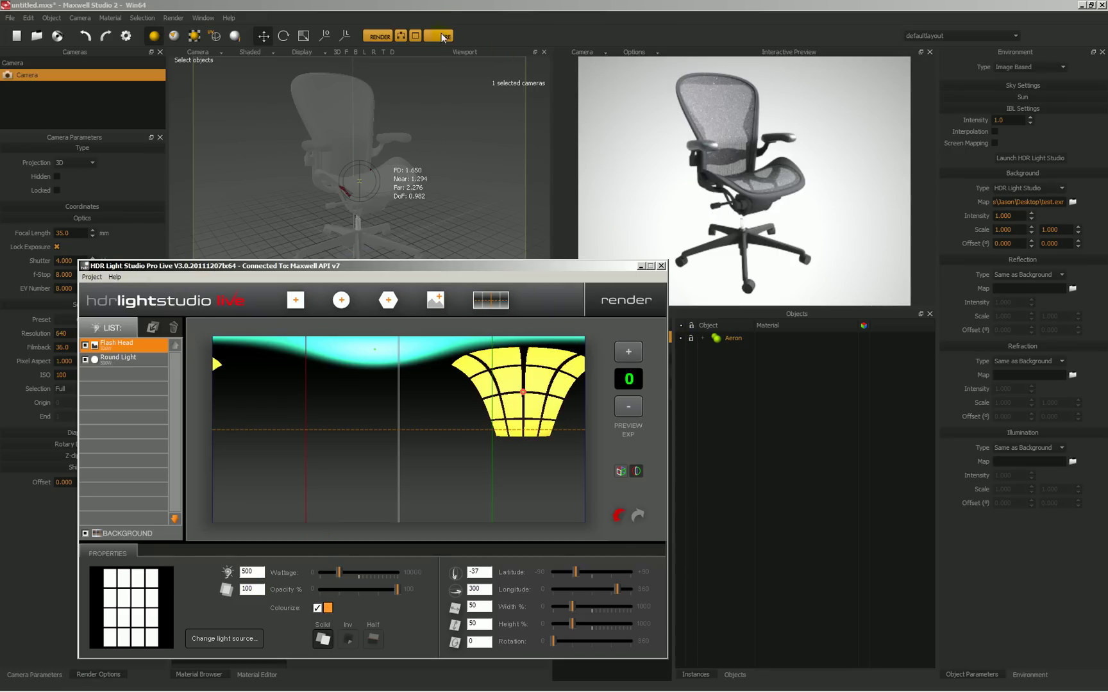
- Restart the FIRE preview, move the gobo to latitude -29, longitude 43, and open Background Settings
left_click(695, 199)
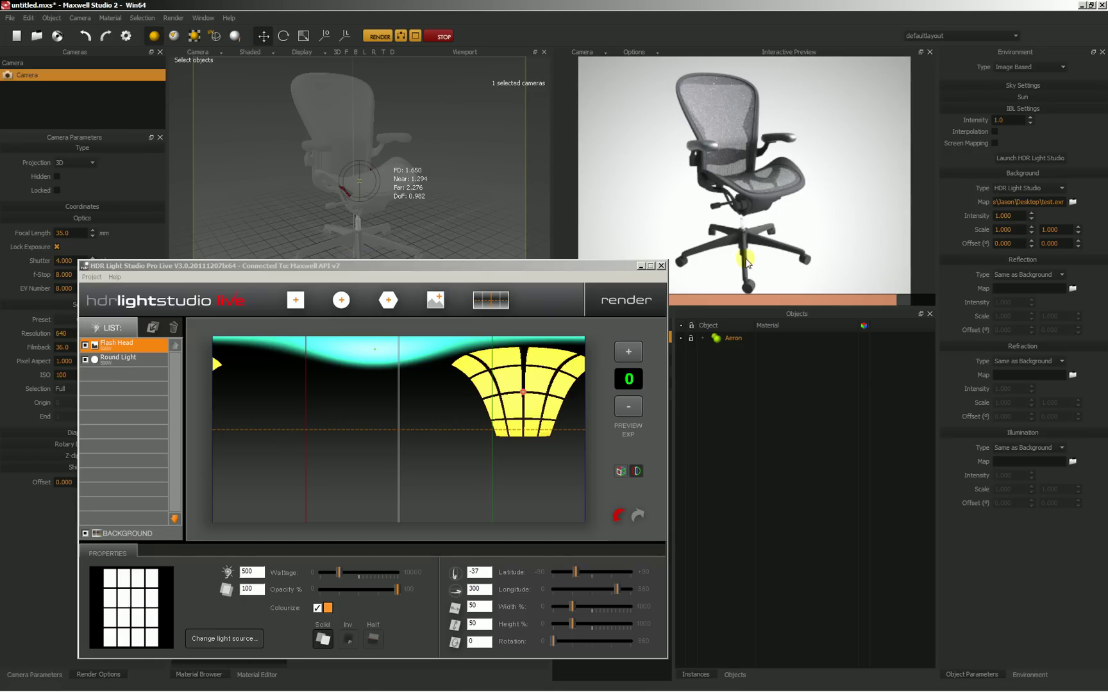
left_click_drag(511, 402, 257, 401)
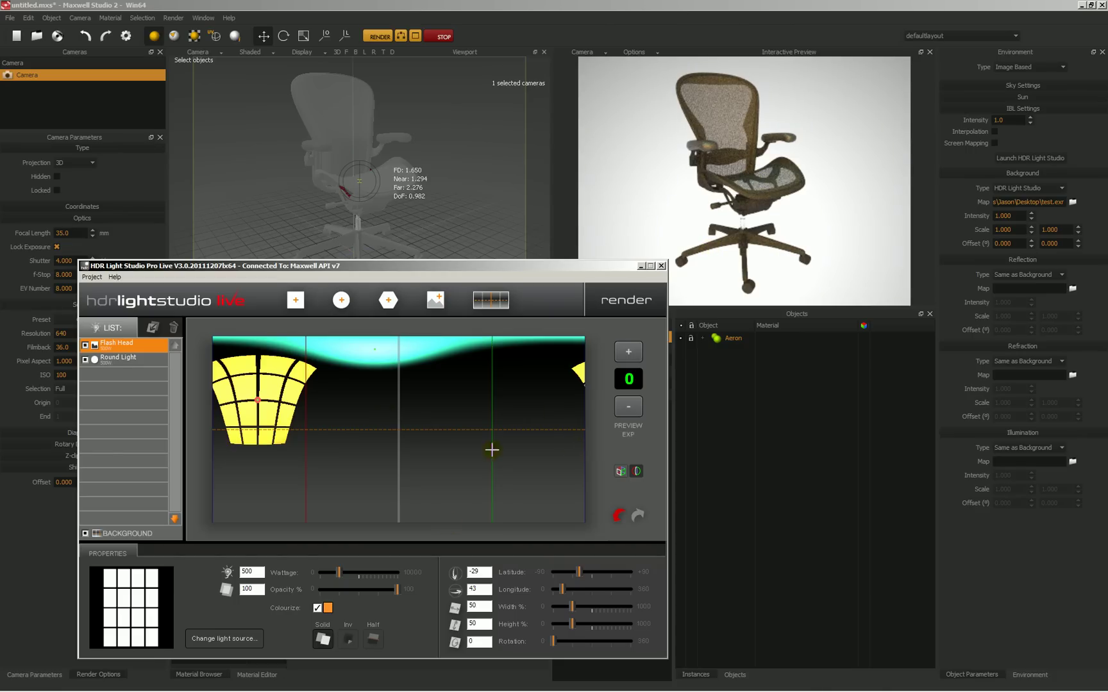
left_click(491, 299)
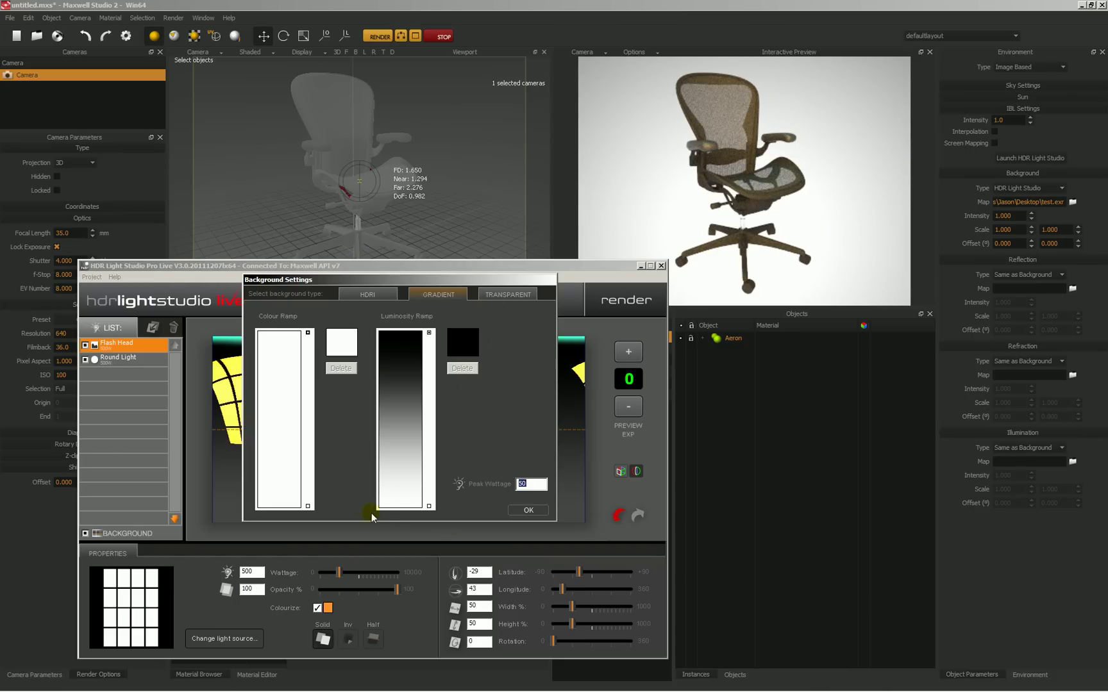
- Set the gradient ramp's bottom stop to the 3450 K Illuminant F3 orange and apply it
left_click(309, 506)
left_click(342, 342)
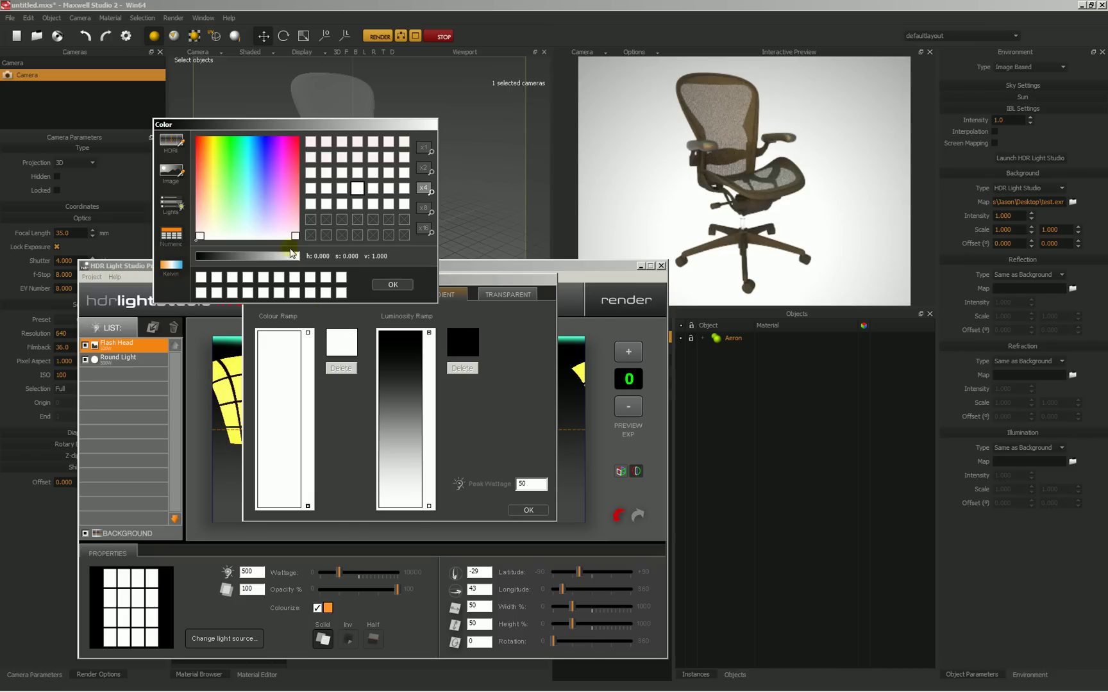
left_click(182, 269)
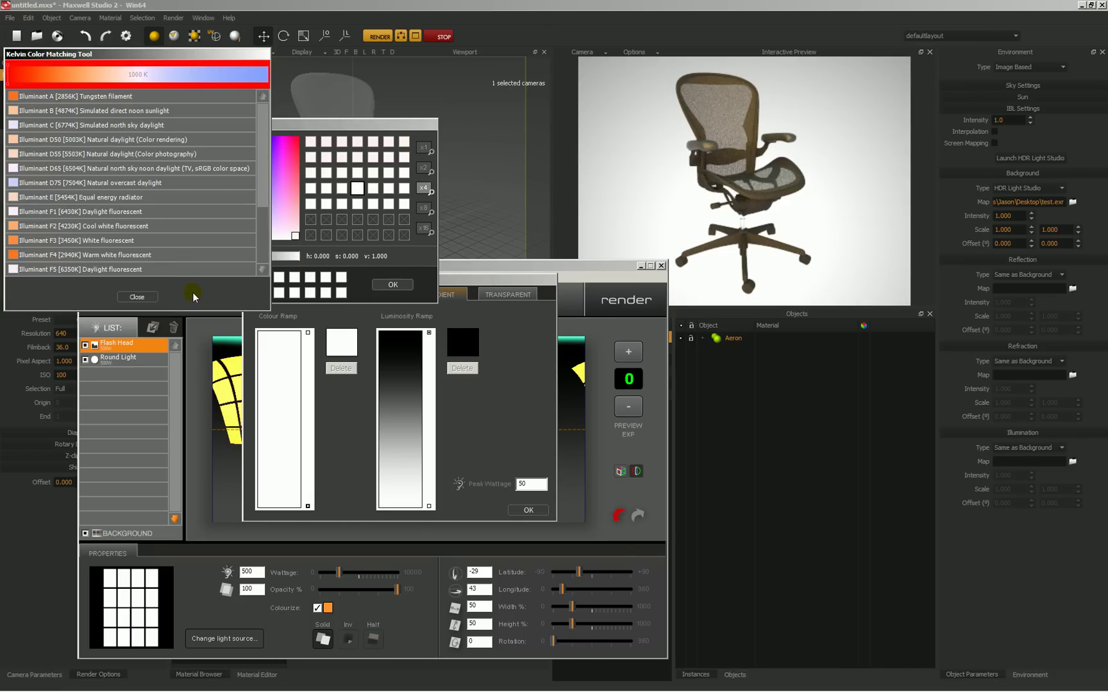
left_click(48, 240)
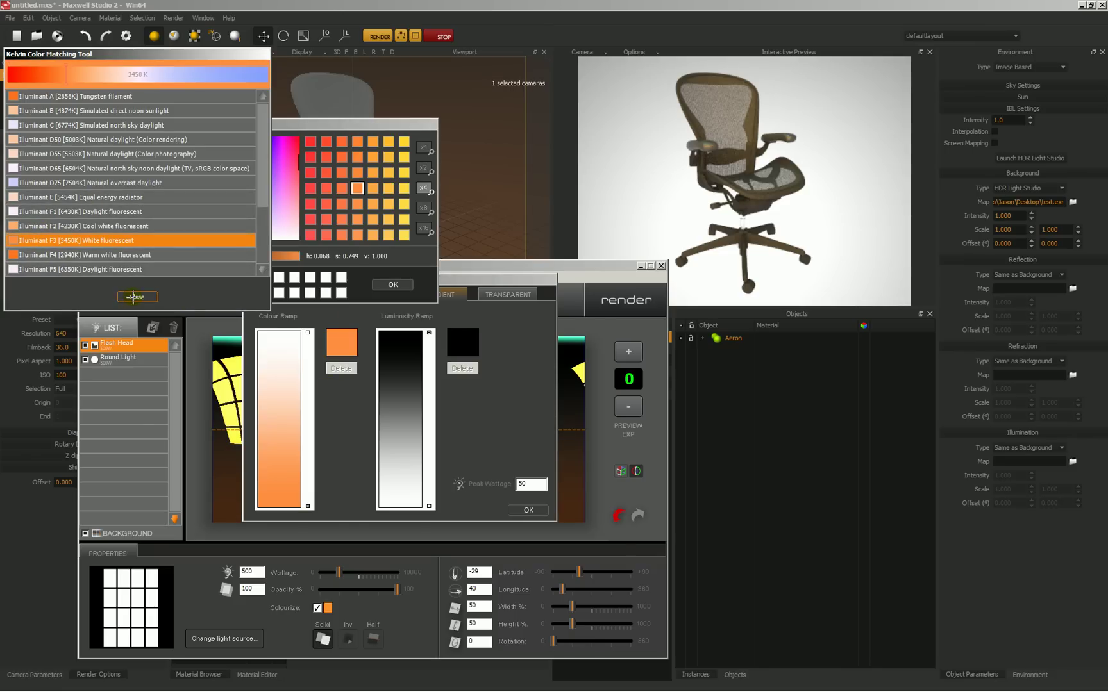
left_click(392, 284)
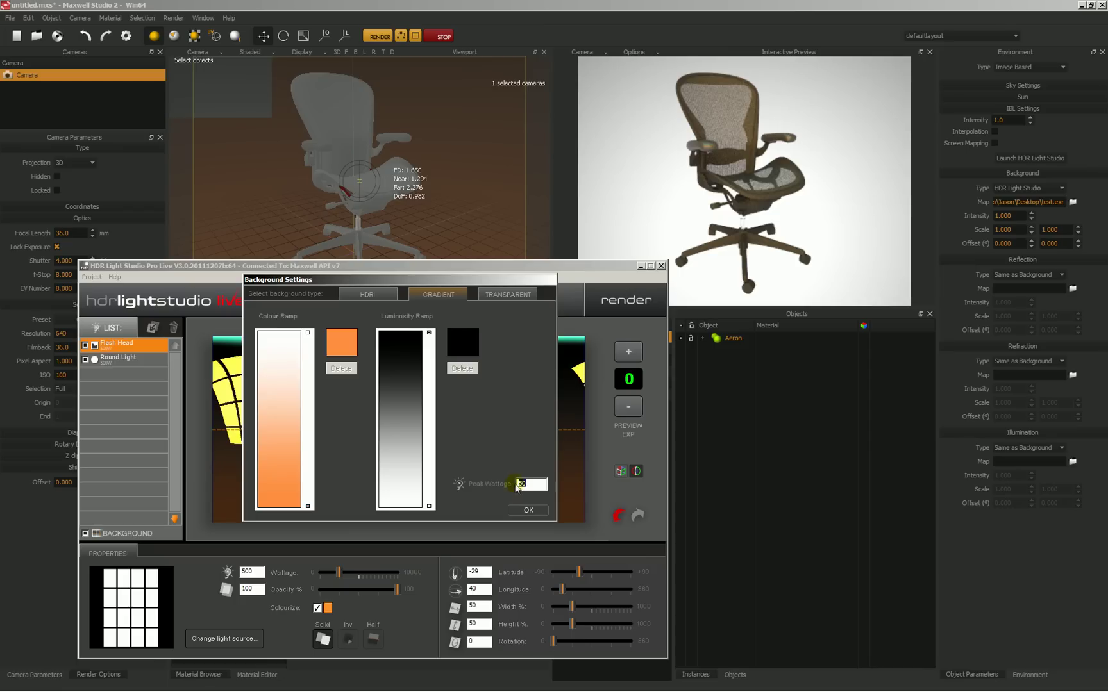
left_click(525, 510)
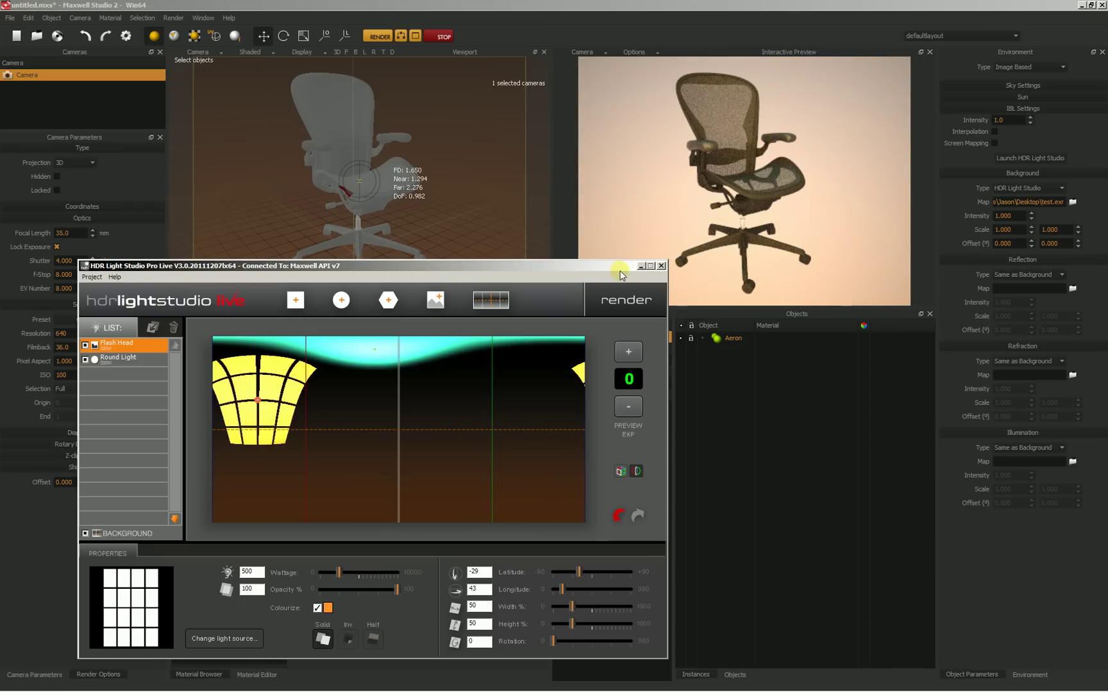
- Re-export the updated HDR lighting map, overwriting test.exr
left_click(626, 302)
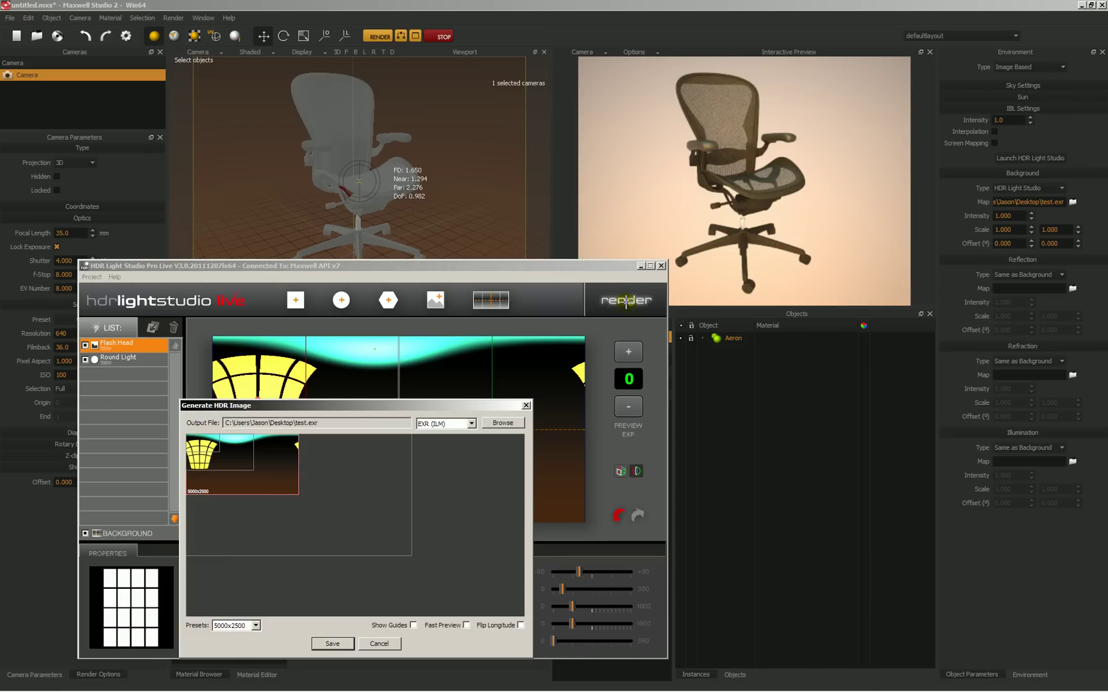
left_click(350, 647)
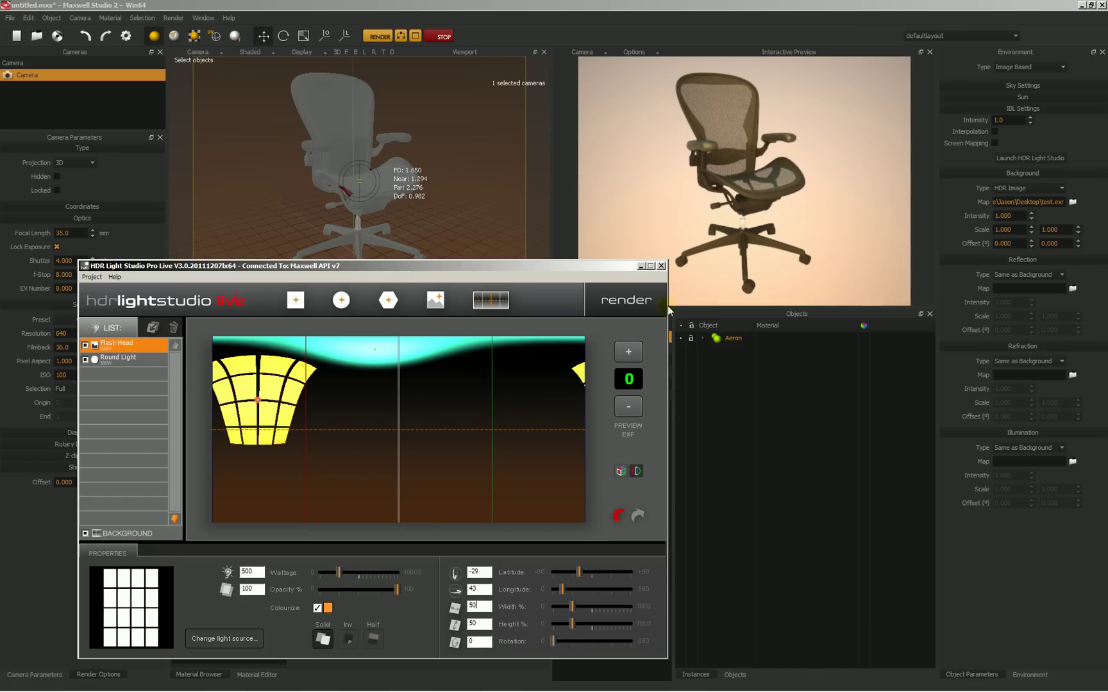
- Start the final Maxwell render of the chair scene from Maxwell Studio
left_click(660, 269)
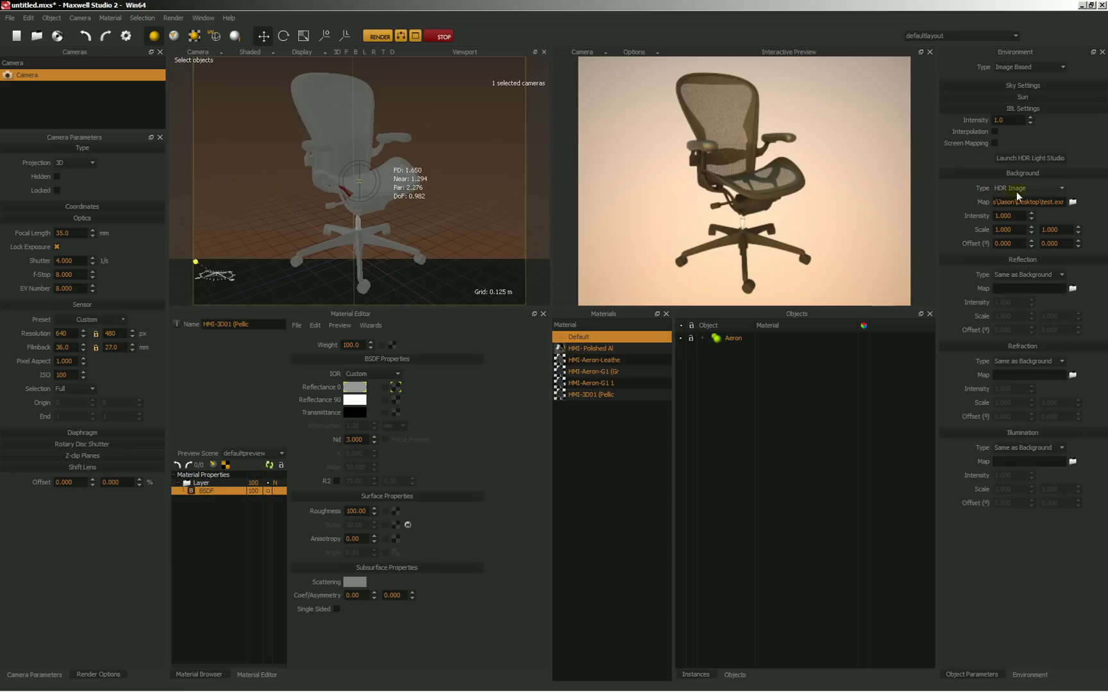
left_click(378, 36)
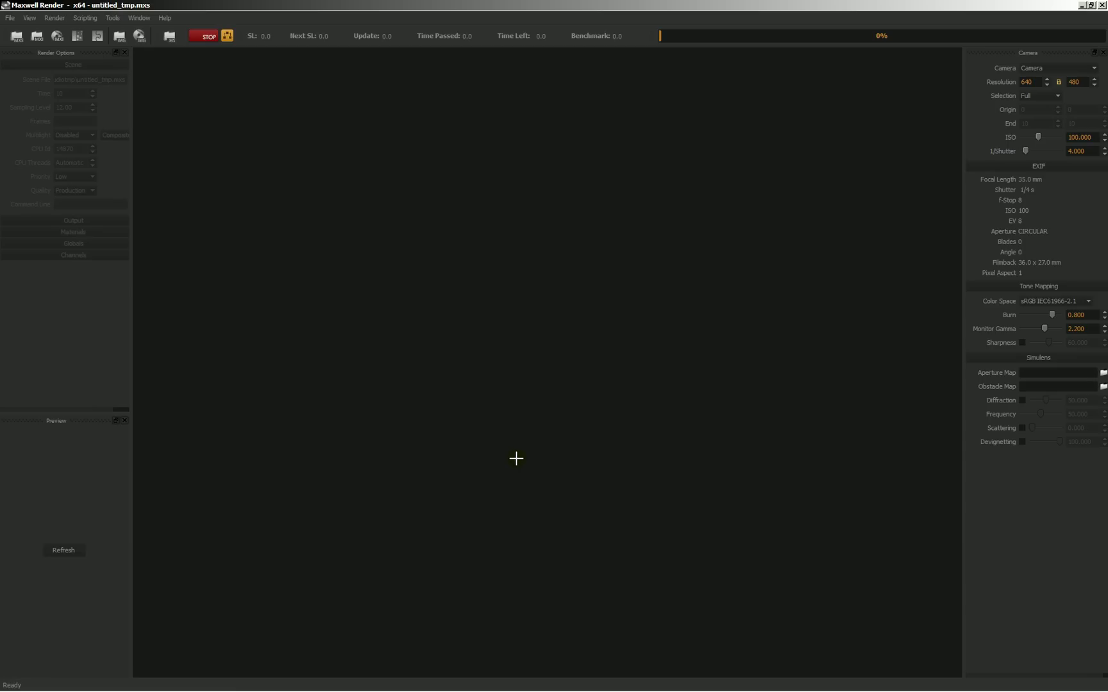